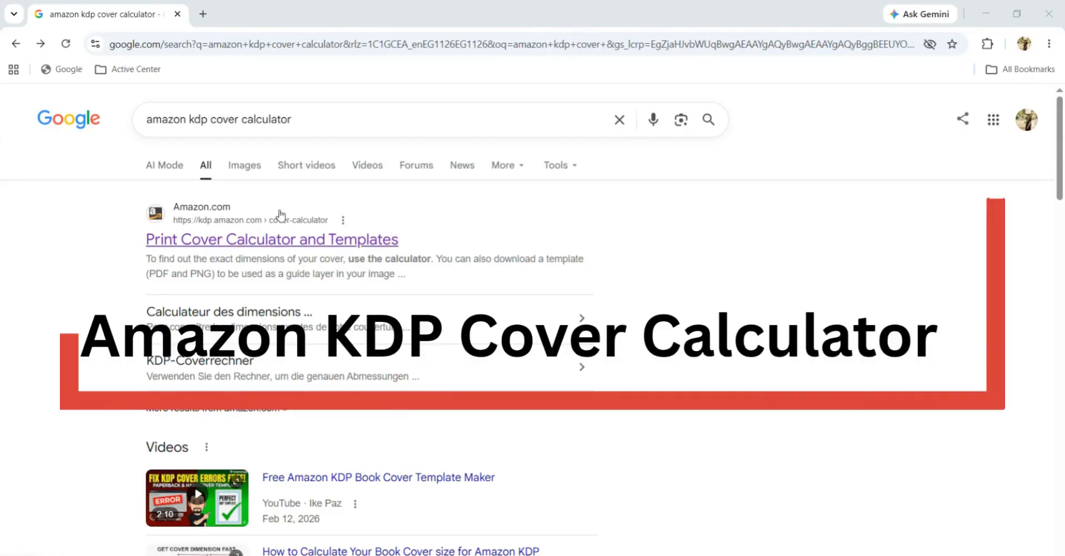
Open Amazon's Print Cover Calculator from the search results and set the binding type to Paperback
{"action": "left_click", "coordinate": [241, 241]}
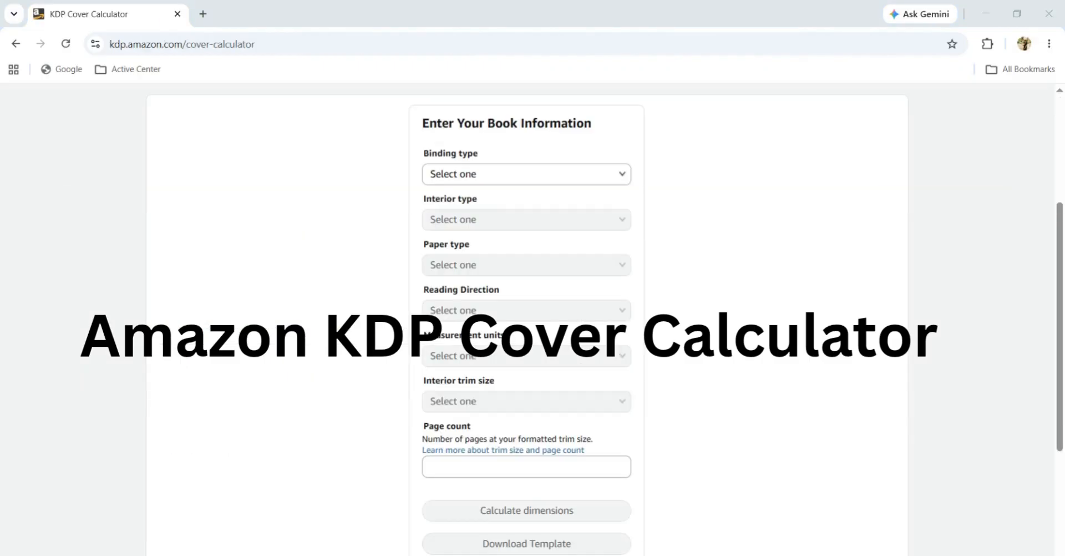
{"action": "scroll", "coordinate": [705, 328], "scroll_direction": "up", "scroll_amount": 3}
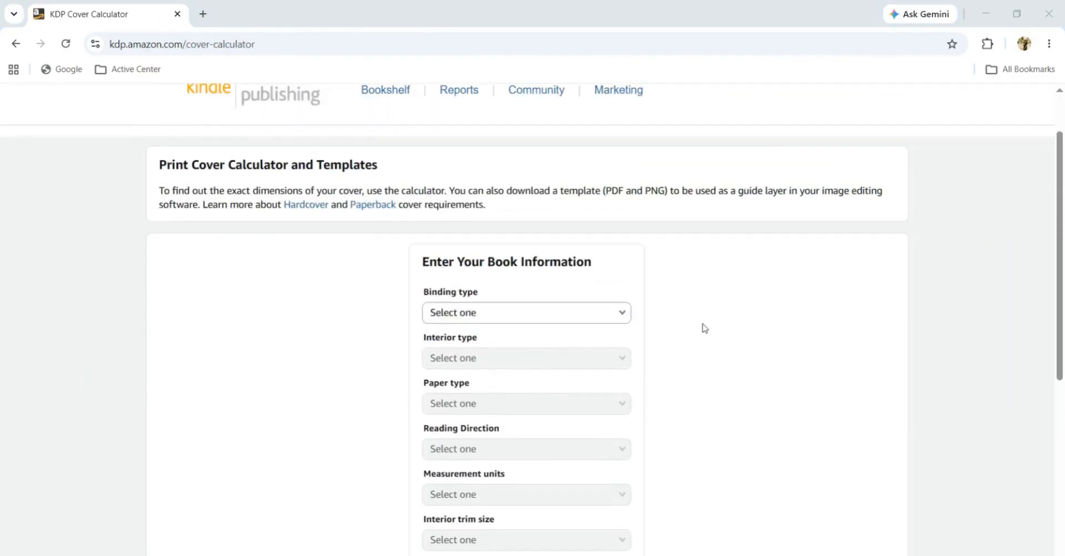
{"action": "scroll", "coordinate": [704, 328], "scroll_direction": "down", "scroll_amount": 3}
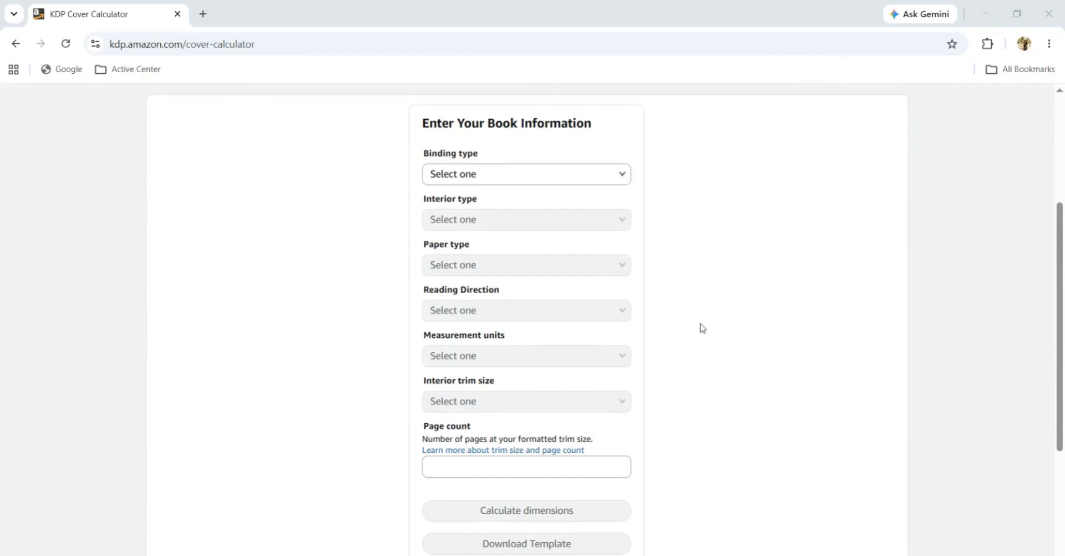
{"action": "left_click", "coordinate": [486, 173]}
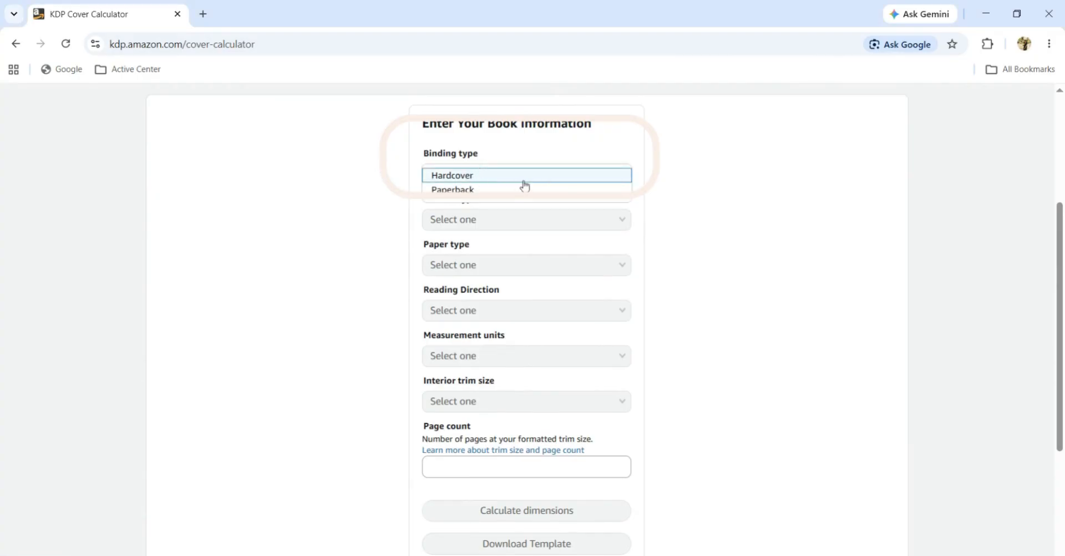
{"action": "left_click", "coordinate": [474, 191]}
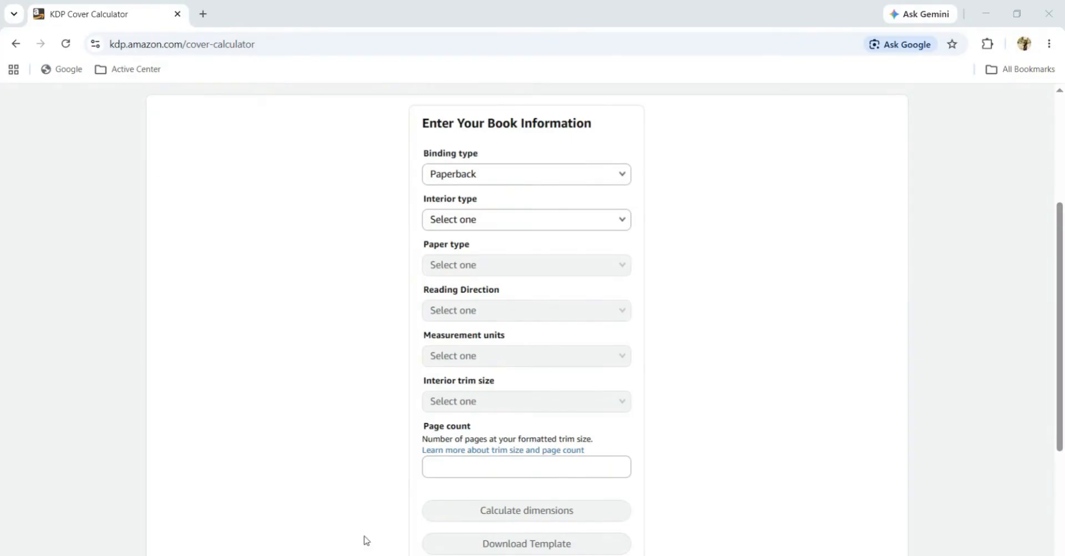
Set the book's interior type to Black & white and its paper type to White paper
{"action": "left_click", "coordinate": [385, 554]}
{"action": "left_click", "coordinate": [444, 224]}
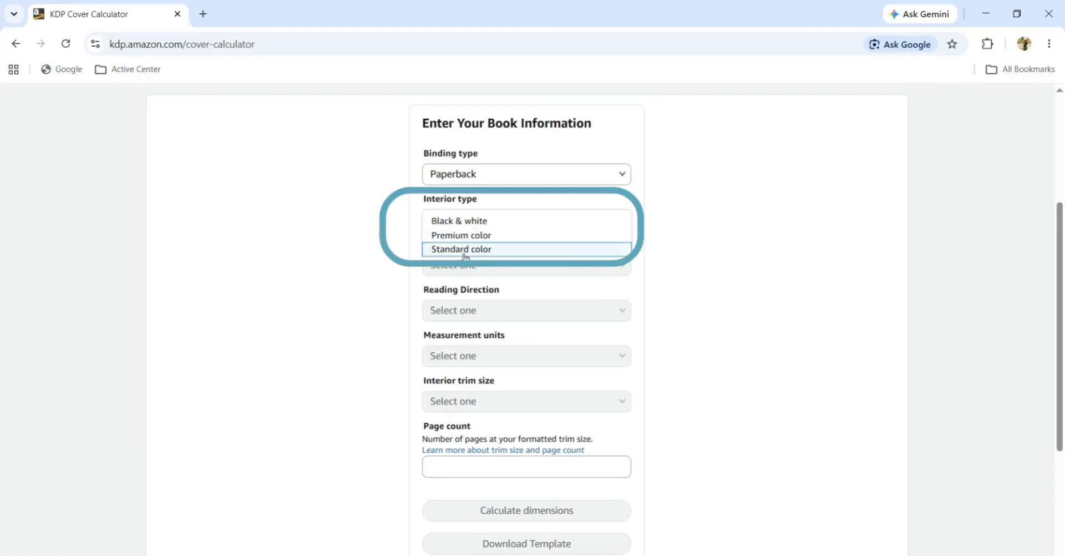
{"action": "left_click", "coordinate": [462, 222]}
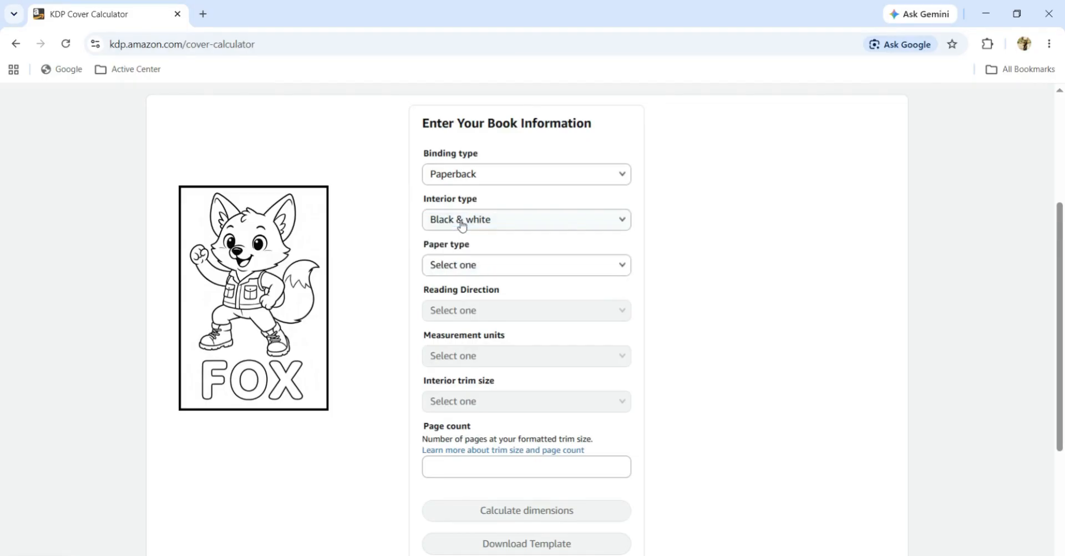
{"action": "left_click", "coordinate": [453, 271]}
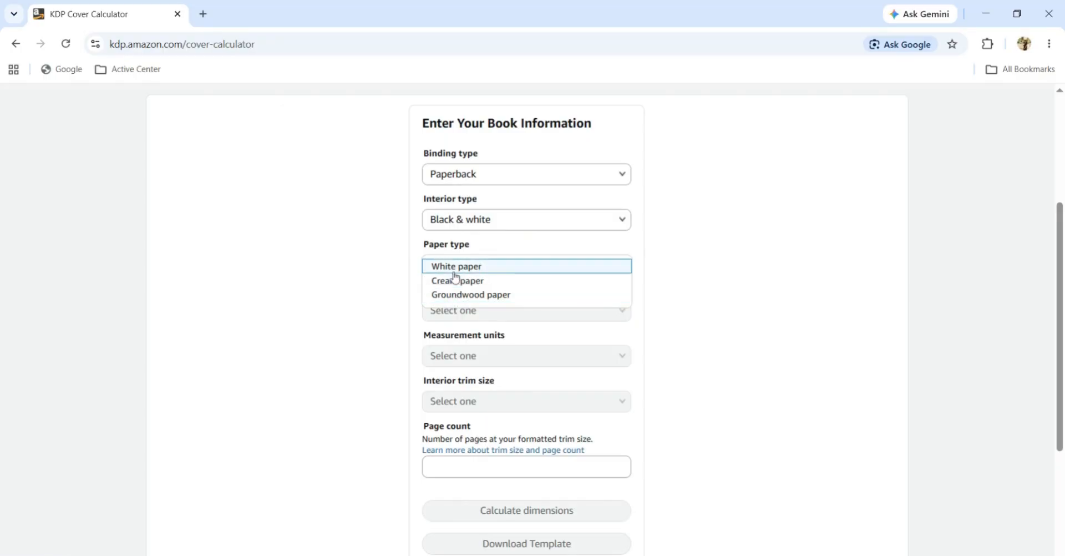
{"action": "left_click", "coordinate": [454, 272]}
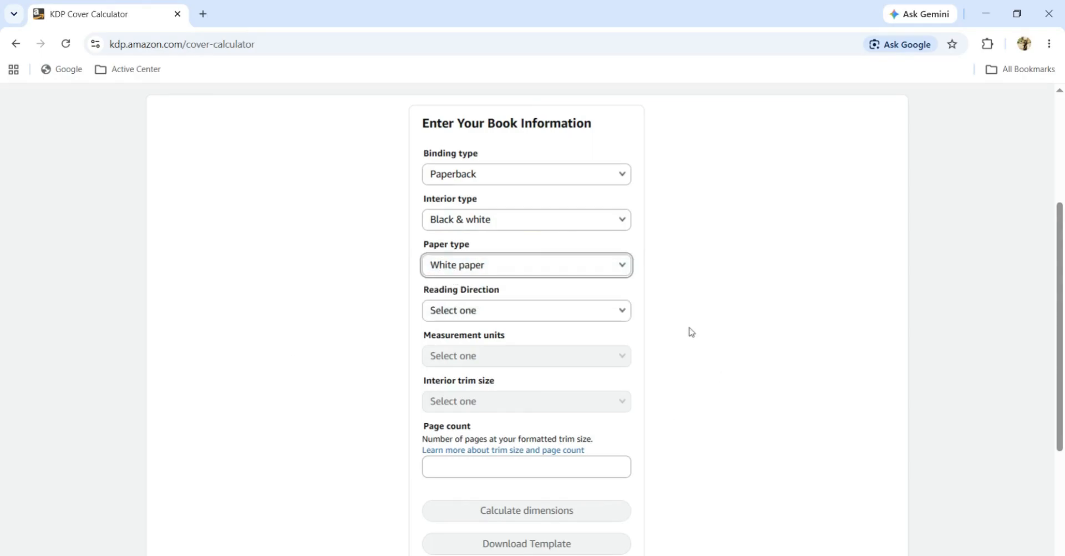
Set the reading direction to Left to Right and the measurement units to Inches
{"action": "left_click", "coordinate": [557, 320]}
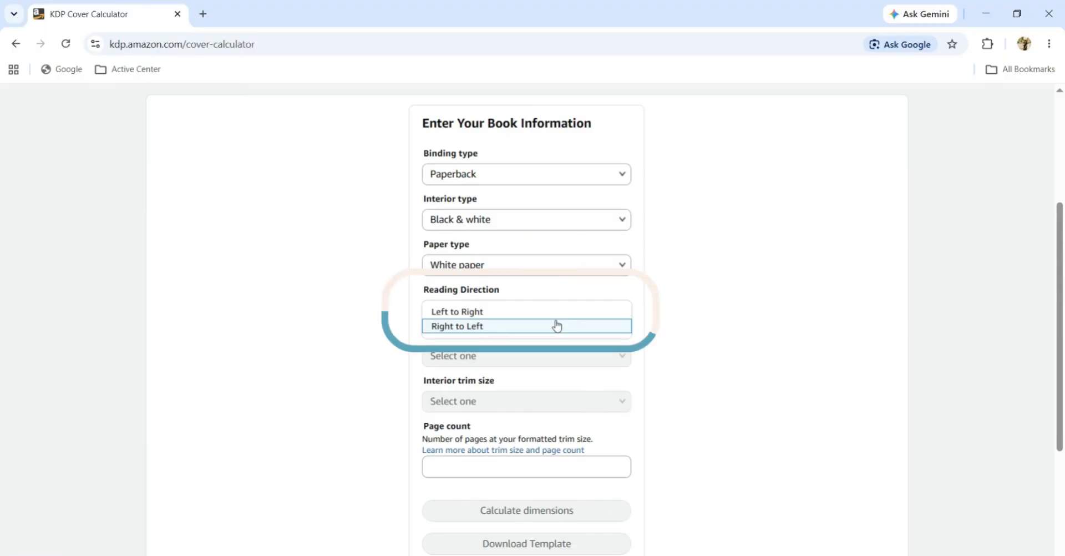
{"action": "left_click", "coordinate": [501, 311]}
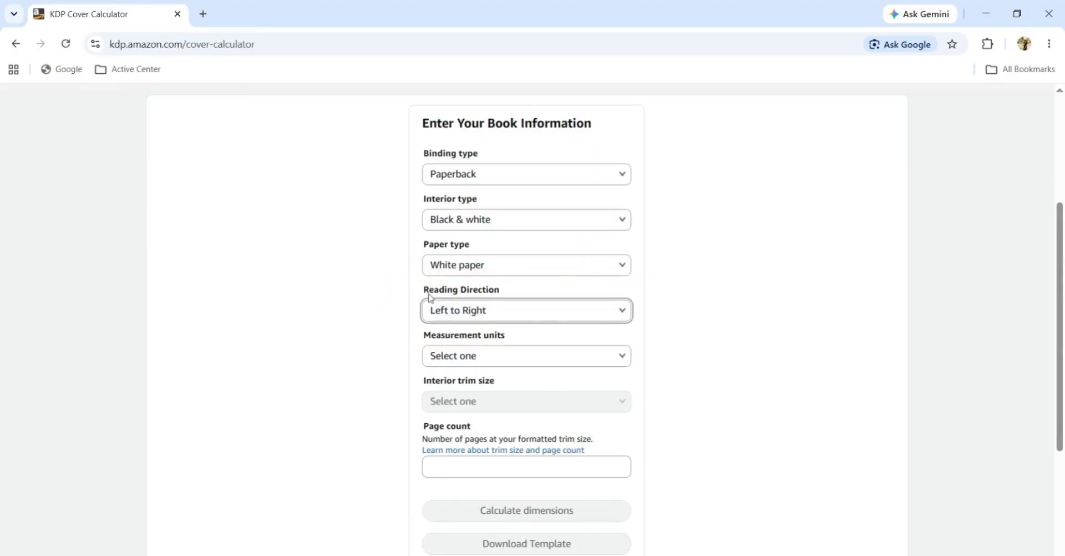
{"action": "left_click", "coordinate": [482, 358]}
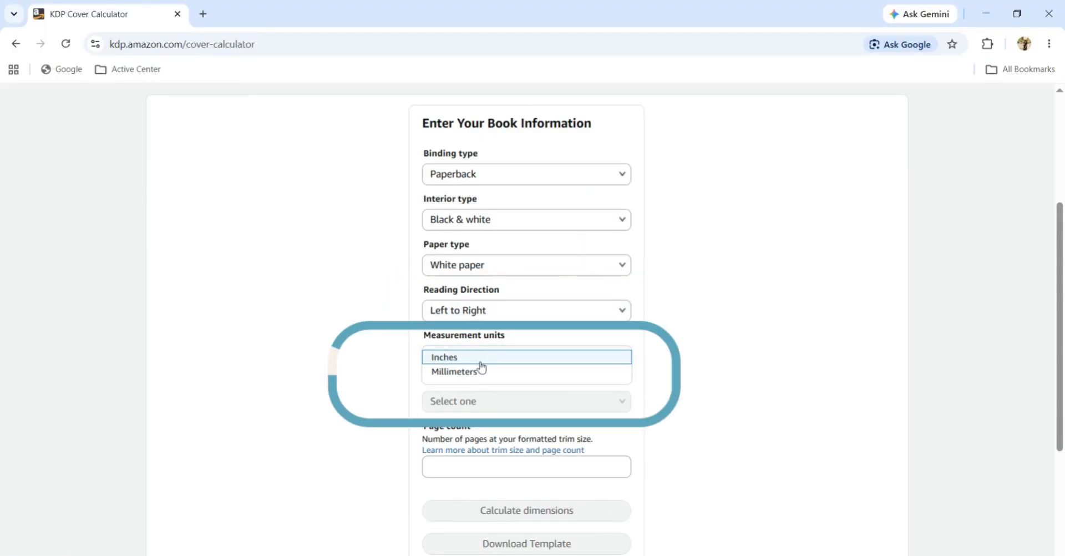
{"action": "left_click", "coordinate": [483, 359]}
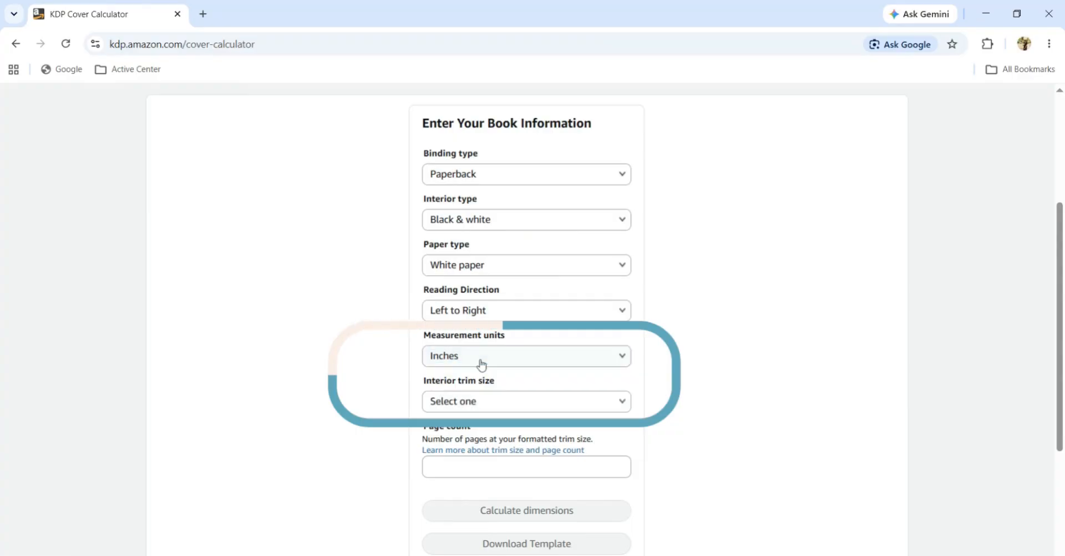
Set the interior trim size to 8.5 x 11 in and the page count to 50, and calculate the cover dimensions
{"action": "left_click", "coordinate": [467, 410]}
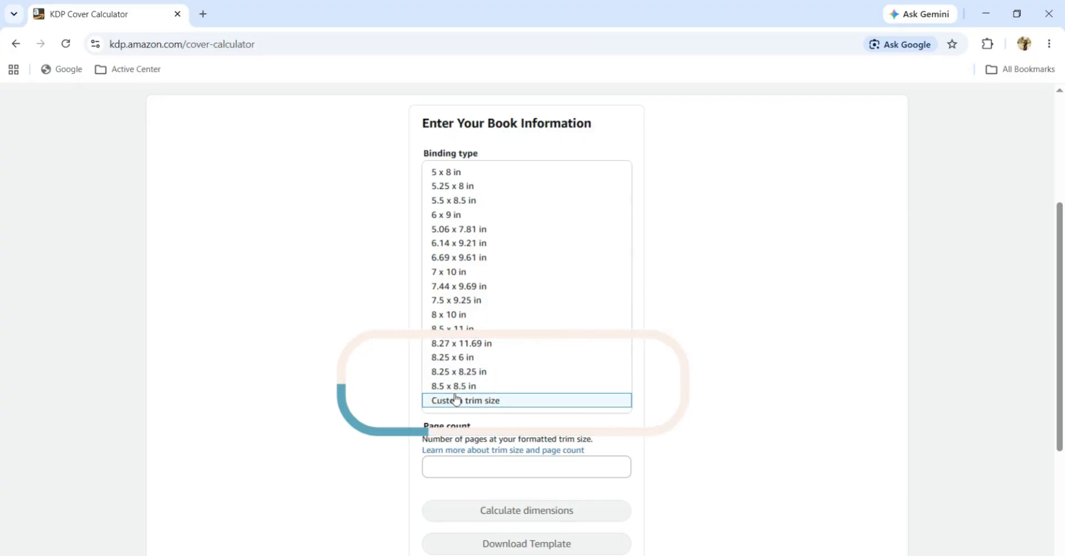
{"action": "left_click", "coordinate": [465, 333]}
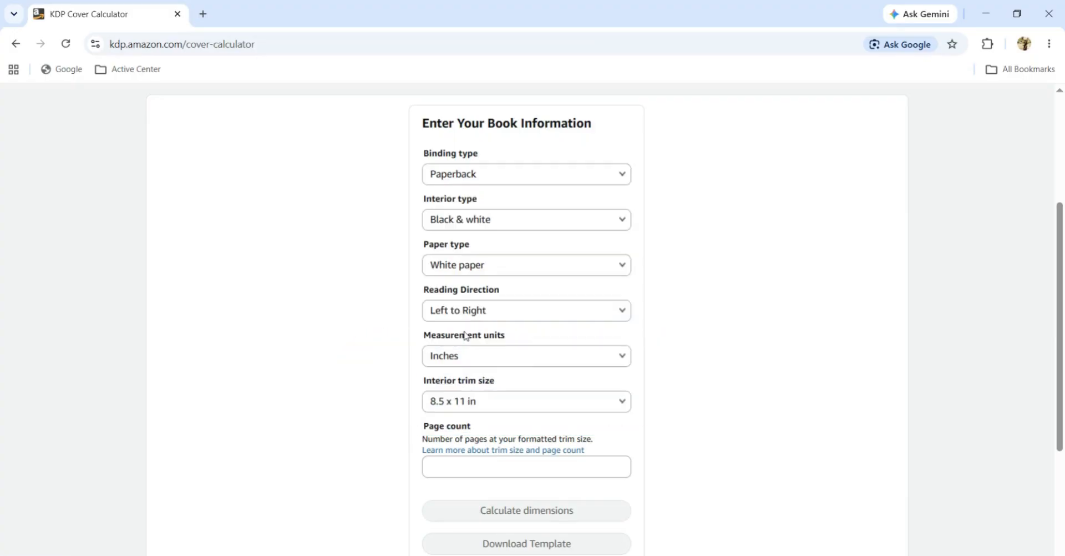
{"action": "scroll", "coordinate": [477, 435], "scroll_direction": "down", "scroll_amount": 1}
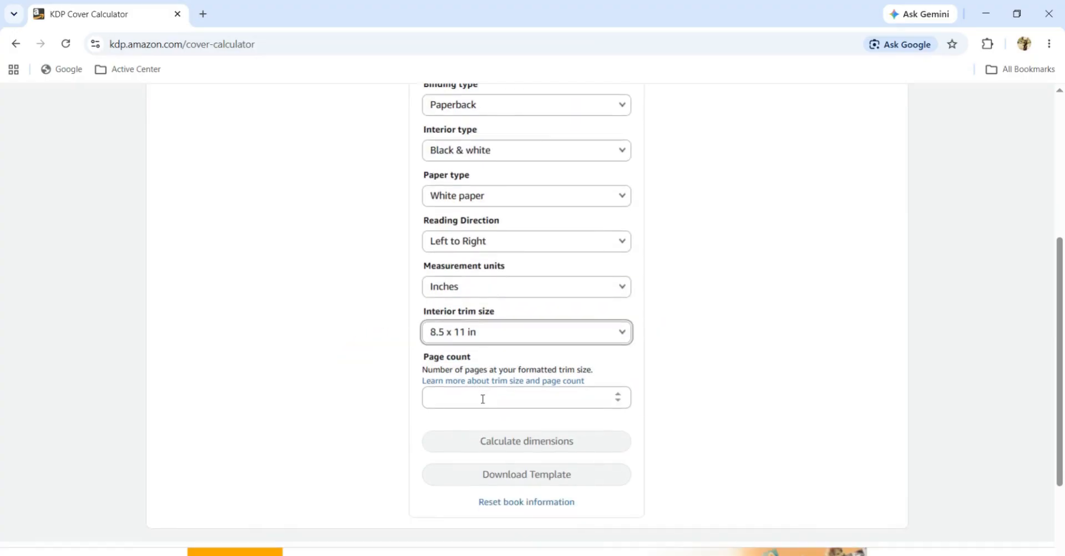
{"action": "left_click", "coordinate": [483, 399]}
{"action": "type", "text": "50"}
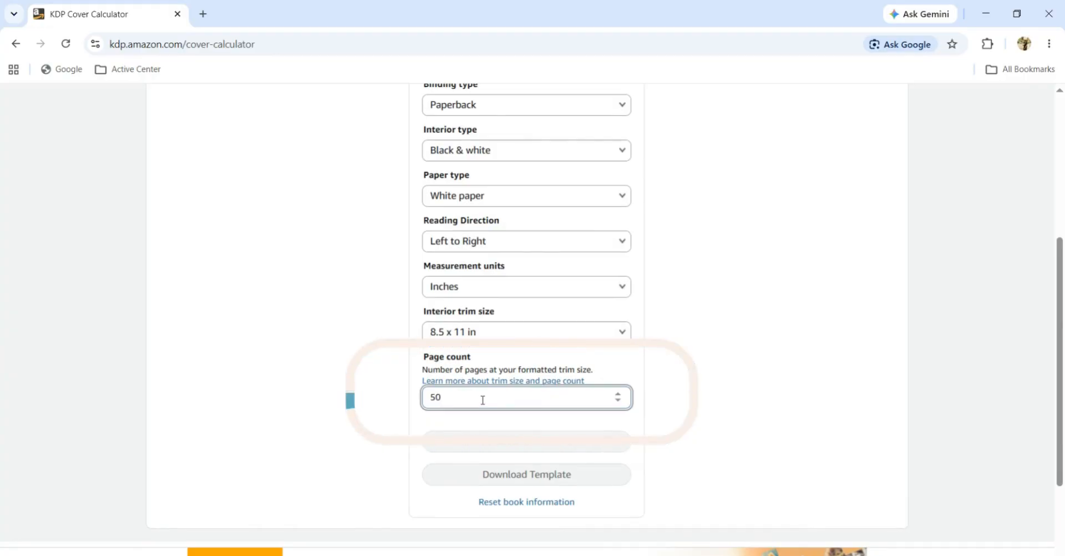
{"action": "left_click", "coordinate": [502, 443]}
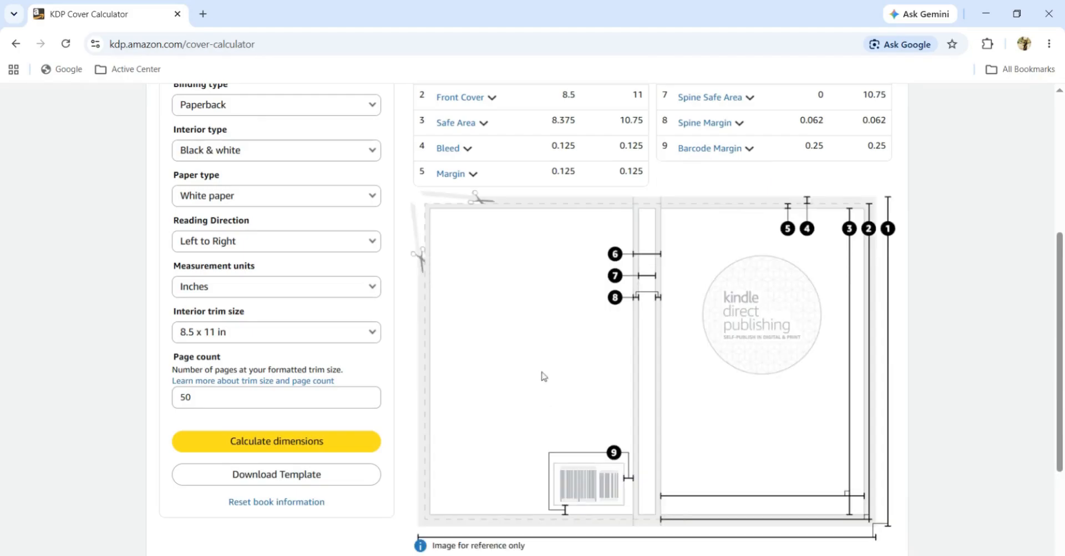
Review the calculated cover dimensions and download the cover template
{"action": "scroll", "coordinate": [543, 356], "scroll_direction": "down", "scroll_amount": 2}
{"action": "scroll", "coordinate": [544, 356], "scroll_direction": "up", "scroll_amount": 3}
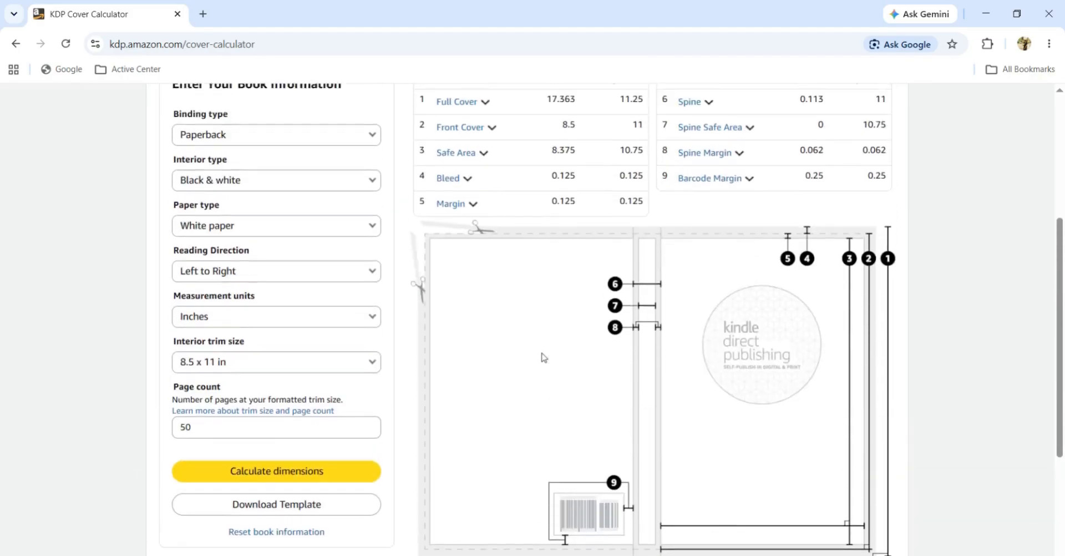
{"action": "scroll", "coordinate": [543, 356], "scroll_direction": "down", "scroll_amount": 1}
{"action": "scroll", "coordinate": [497, 299], "scroll_direction": "up", "scroll_amount": 3}
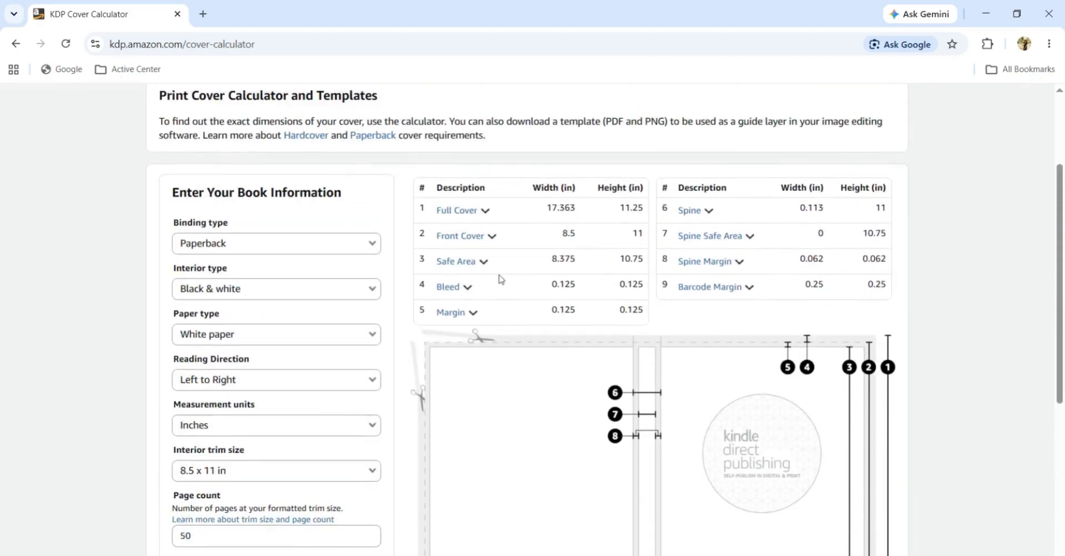
{"action": "scroll", "coordinate": [776, 361], "scroll_direction": "down", "scroll_amount": 1}
{"action": "scroll", "coordinate": [714, 387], "scroll_direction": "down", "scroll_amount": 1}
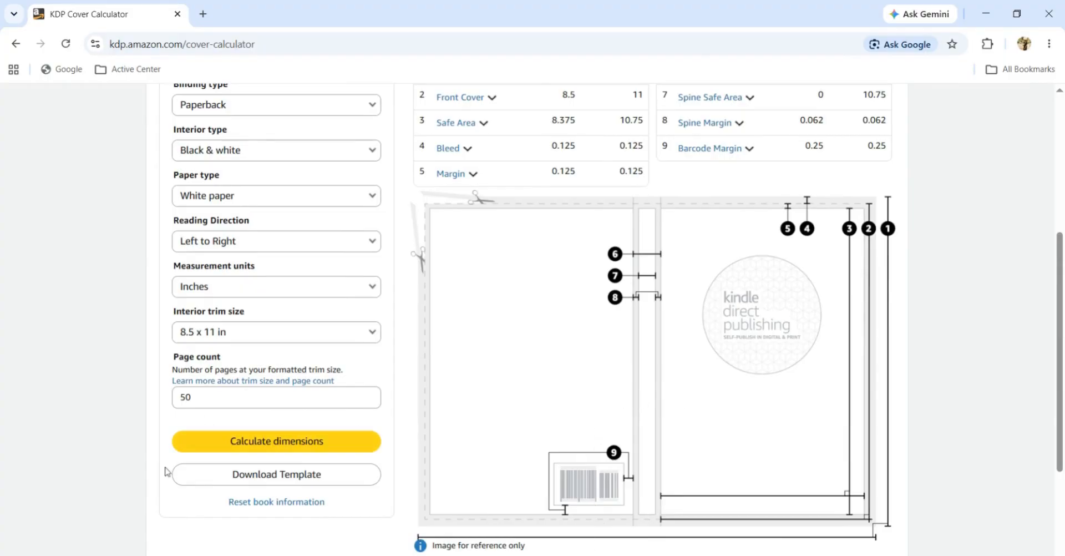
{"action": "left_click", "coordinate": [269, 480]}
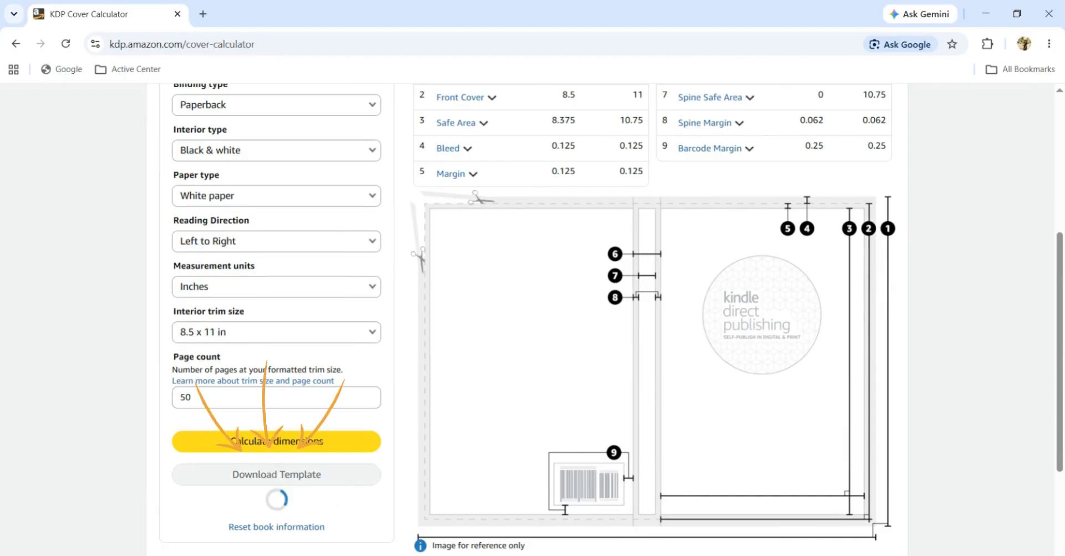
Check the full cover size, switch to Canva and create a custom-size design of 17.363 × 11.25 in
{"action": "scroll", "coordinate": [567, 301], "scroll_direction": "up", "scroll_amount": 4}
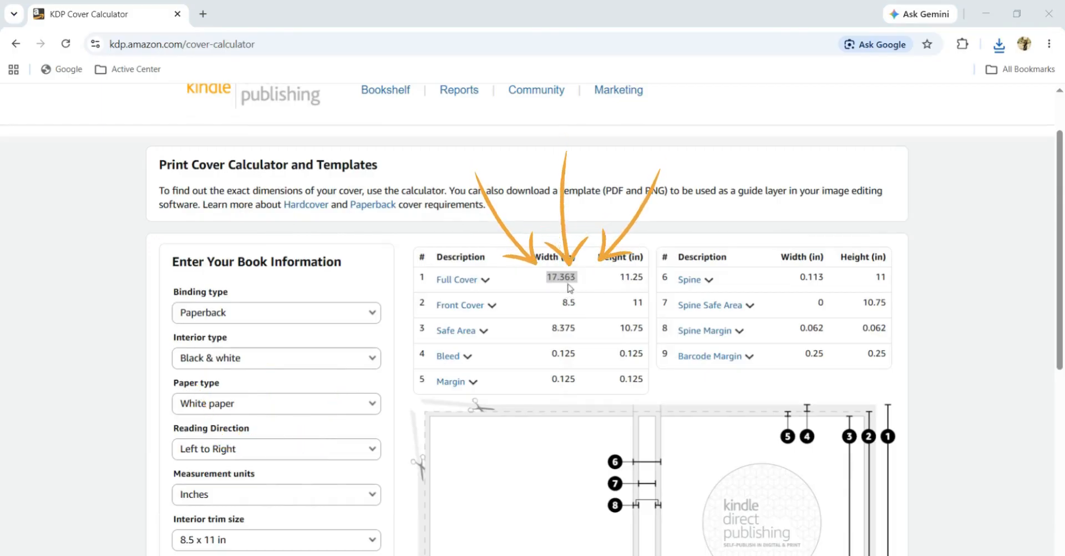
{"action": "mouse_move", "coordinate": [454, 285]}
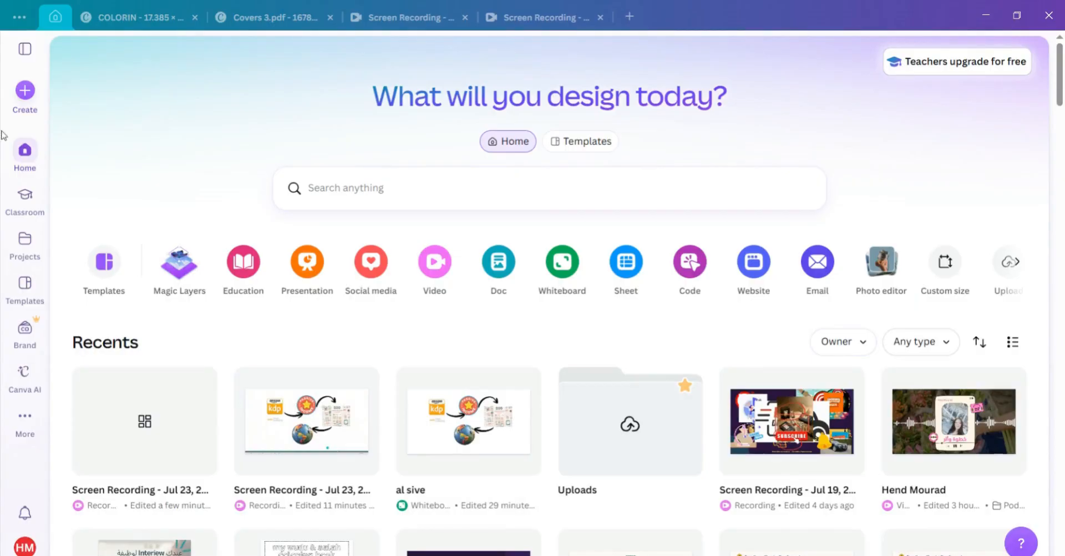
{"action": "left_click", "coordinate": [24, 95]}
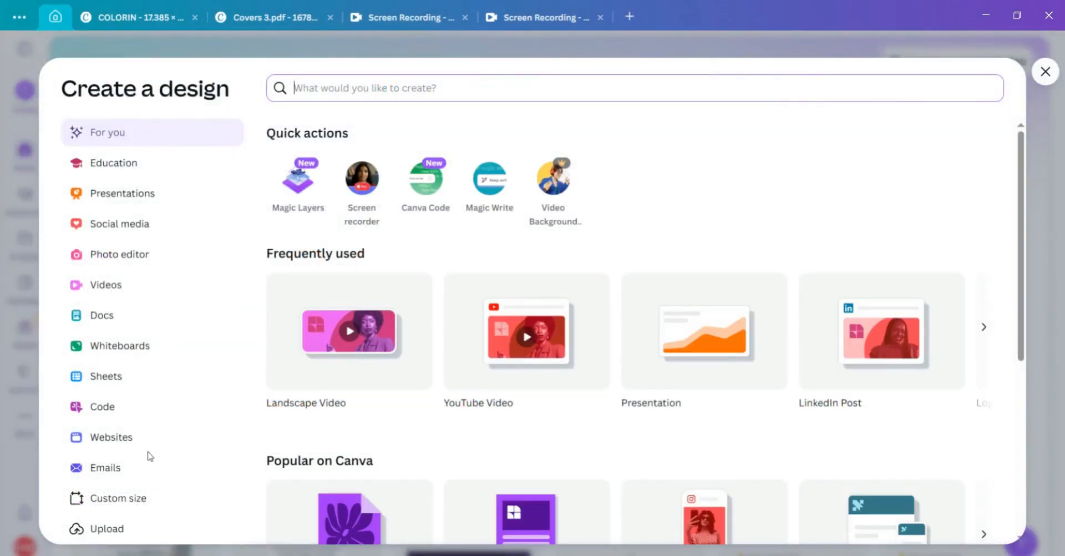
{"action": "left_click", "coordinate": [134, 498]}
{"action": "left_click", "coordinate": [385, 148]}
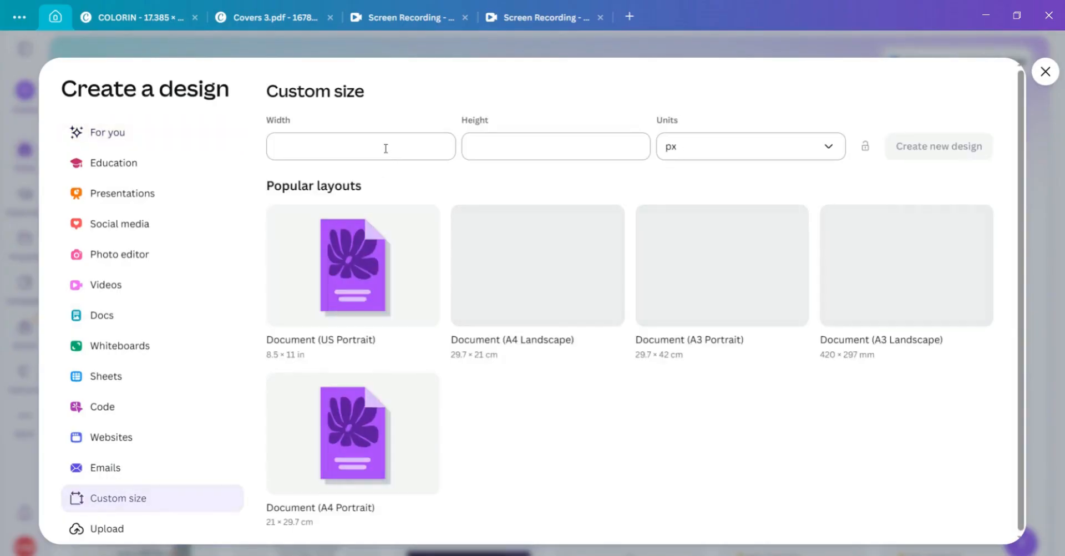
{"action": "type", "text": "17.363"}
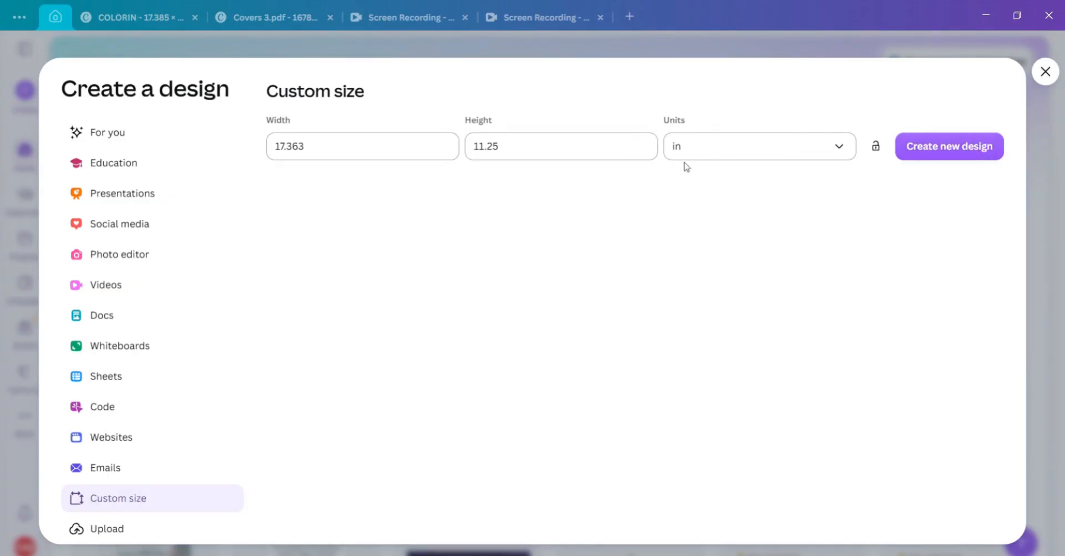
{"action": "left_click", "coordinate": [944, 155]}
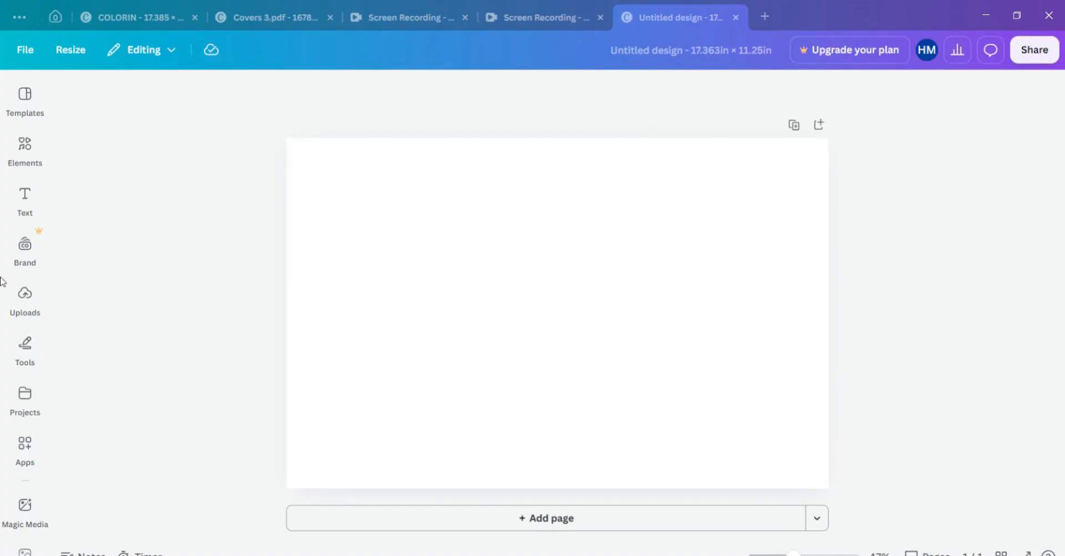
Go to the design's uploads and extract the downloaded PAPERBACK_8.500x11.000_50_BW_WHITE_en_US archive in the Books folder
{"action": "left_click", "coordinate": [24, 314]}
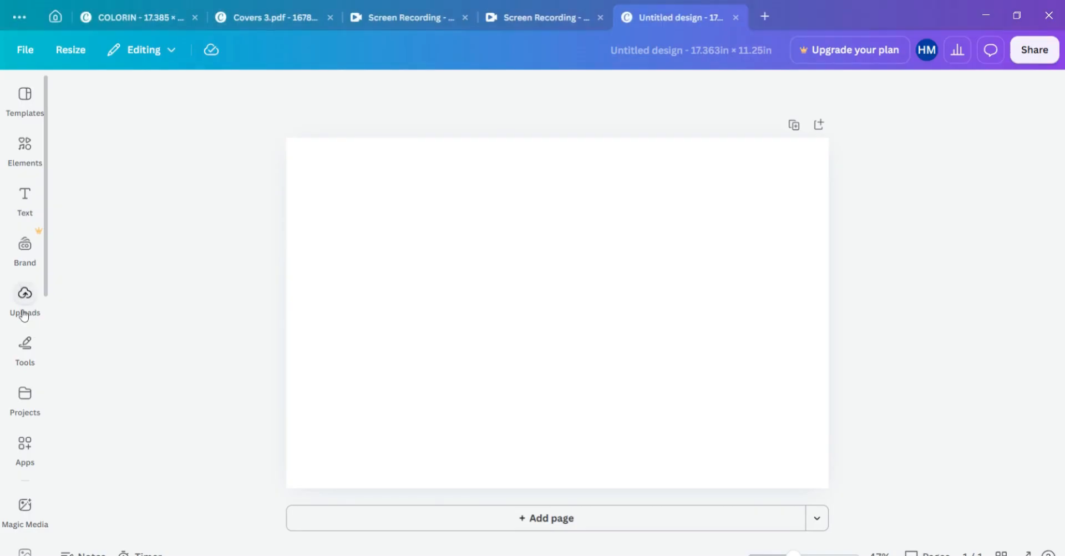
{"action": "left_click", "coordinate": [118, 138]}
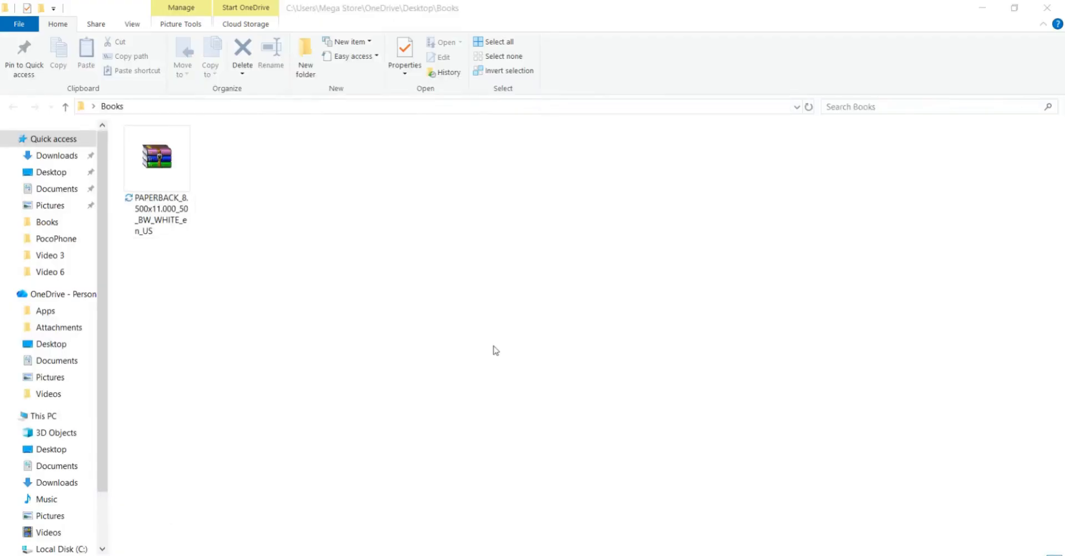
{"action": "left_click", "coordinate": [173, 177]}
{"action": "right_click", "coordinate": [170, 165]}
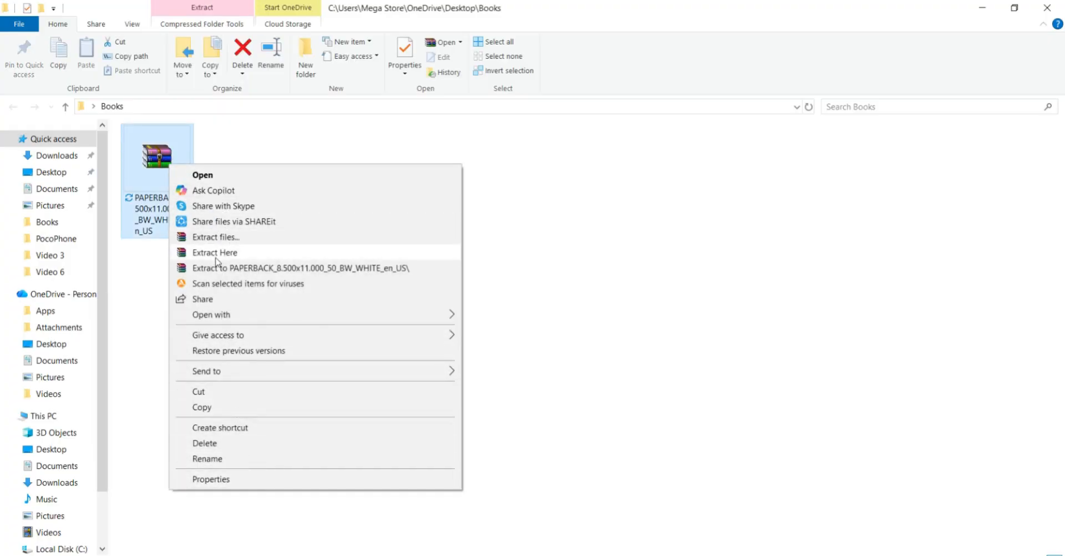
{"action": "left_click", "coordinate": [217, 237]}
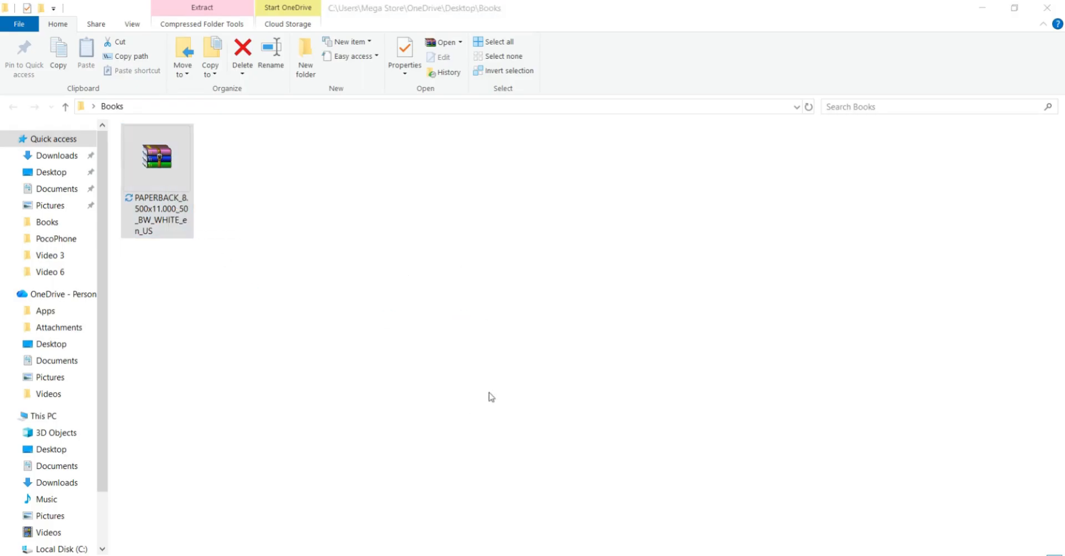
{"action": "left_click", "coordinate": [552, 431]}
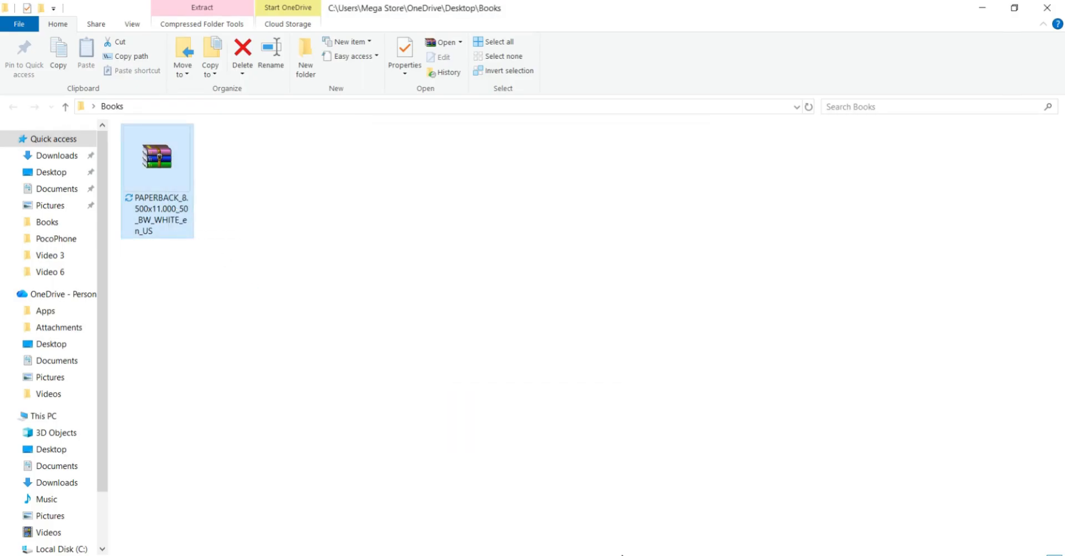
Open the template archive, then move the cover template to the page corner in Canva and enlarge it to fill the page, about 17.4 × 11.2 in
{"action": "double_click", "coordinate": [153, 161]}
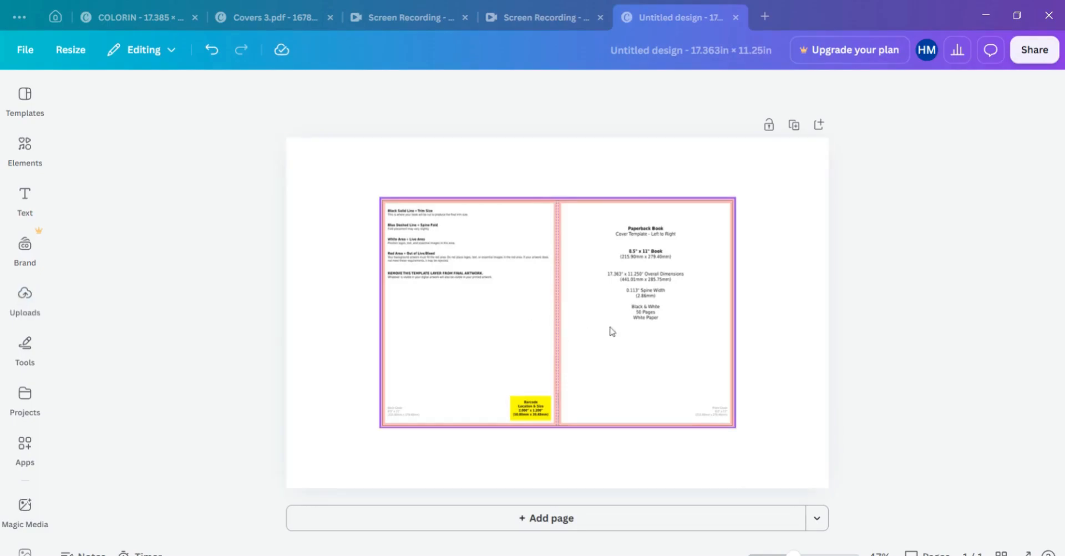
{"action": "left_click_drag", "start_coordinate": [604, 335], "coordinate": [696, 338]}
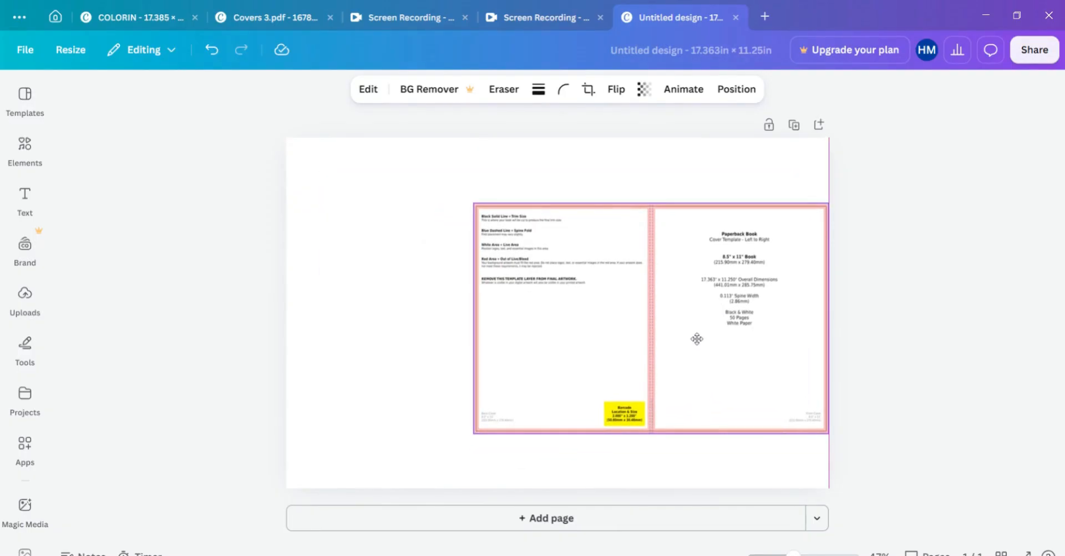
{"action": "left_click_drag", "start_coordinate": [696, 338], "coordinate": [514, 277]}
{"action": "left_click_drag", "start_coordinate": [644, 369], "coordinate": [828, 482]}
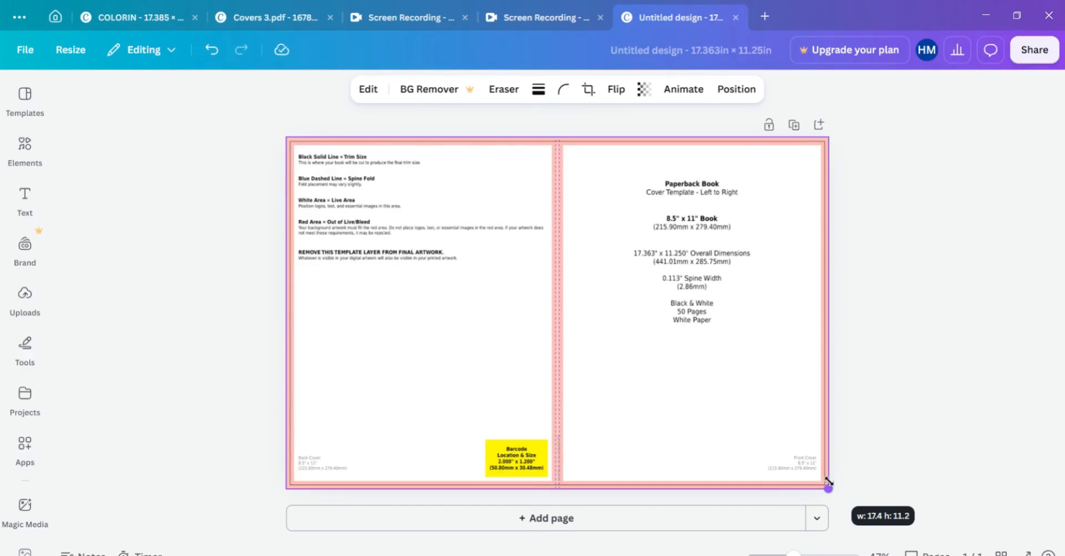
{"action": "left_click_drag", "start_coordinate": [826, 481], "coordinate": [827, 481]}
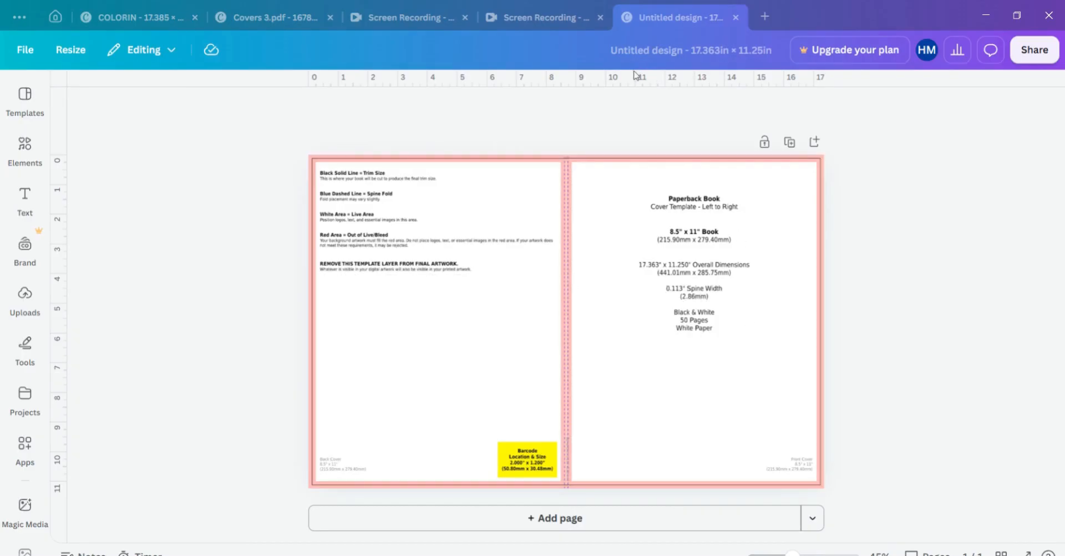
Check the rulers and guides setting and place guides along the template's four live-area edges, the bottom one at about 10.99 in
{"action": "left_click", "coordinate": [22, 51]}
{"action": "mouse_move", "coordinate": [211, 217]}
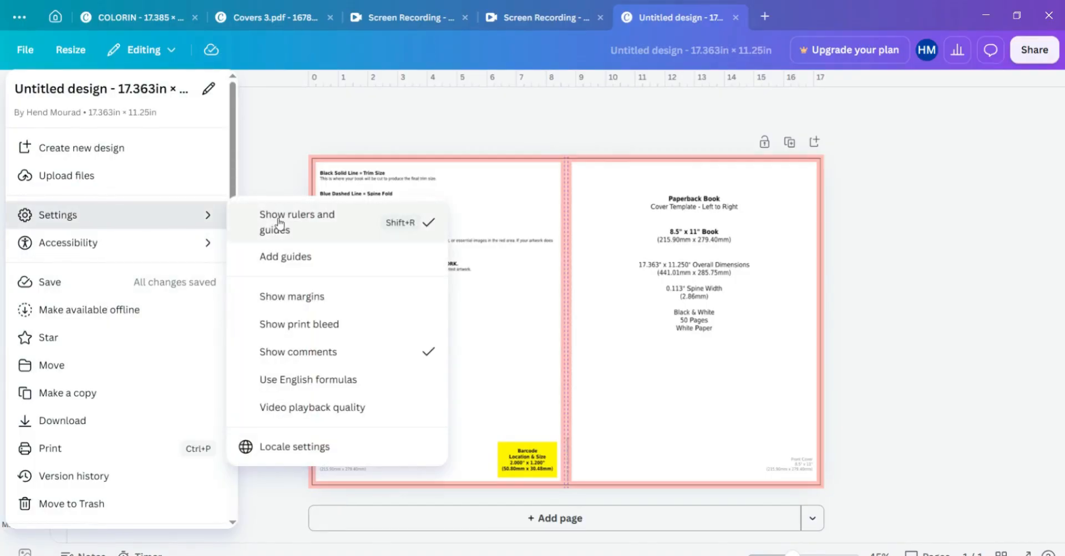
{"action": "left_click", "coordinate": [440, 130]}
{"action": "left_click_drag", "start_coordinate": [477, 82], "coordinate": [482, 162]}
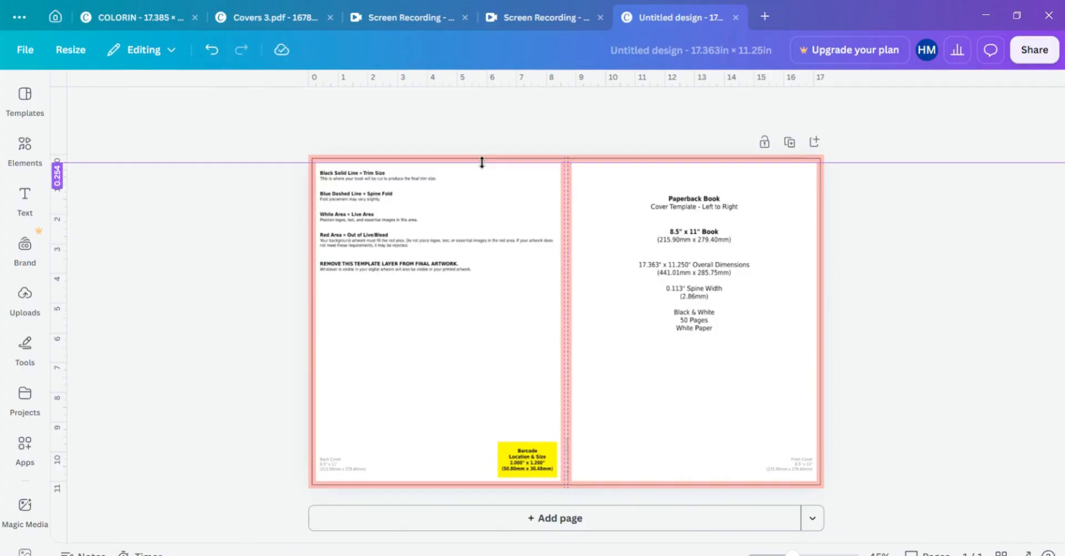
{"action": "left_click_drag", "start_coordinate": [482, 162], "coordinate": [505, 481]}
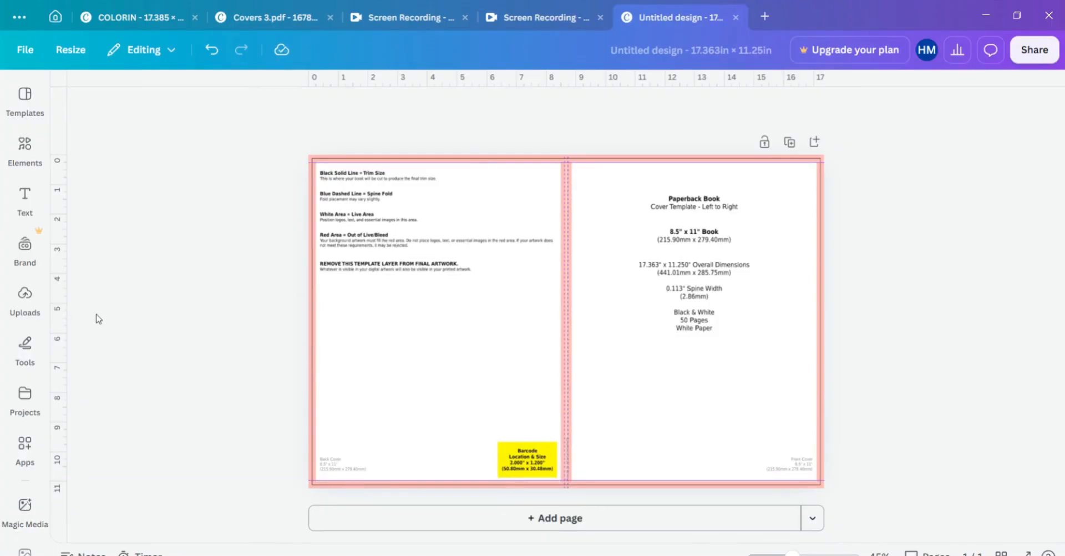
{"action": "left_click_drag", "start_coordinate": [66, 318], "coordinate": [813, 372]}
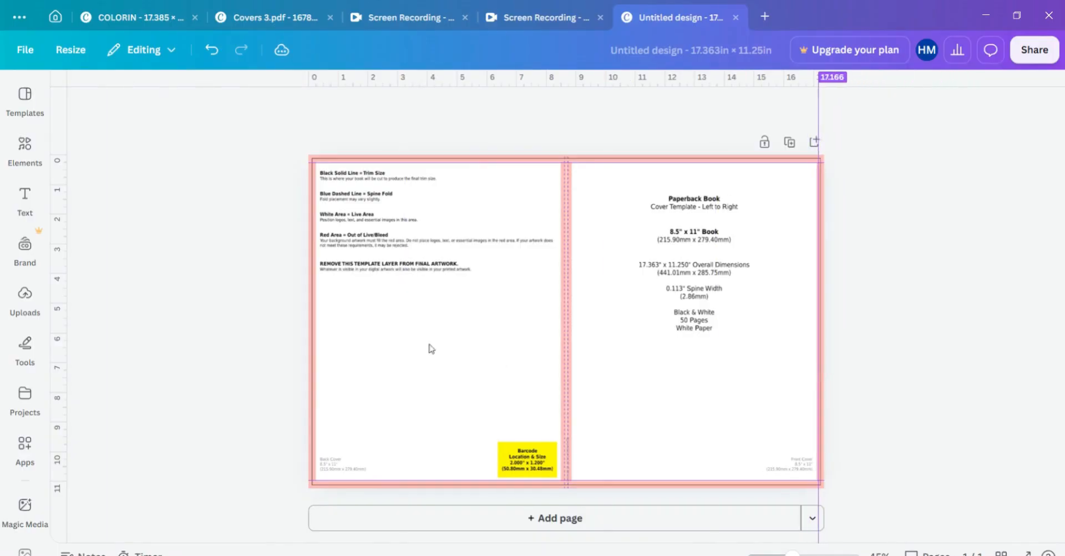
{"action": "left_click_drag", "start_coordinate": [64, 331], "coordinate": [316, 356]}
{"action": "left_click_drag", "start_coordinate": [544, 78], "coordinate": [548, 478]}
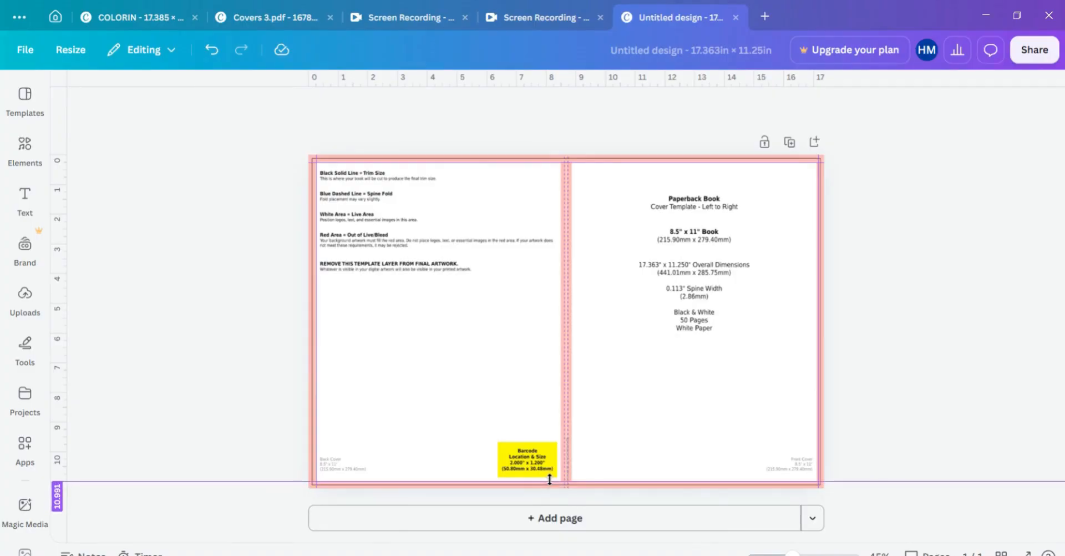
{"action": "left_click_drag", "start_coordinate": [549, 480], "coordinate": [549, 479]}
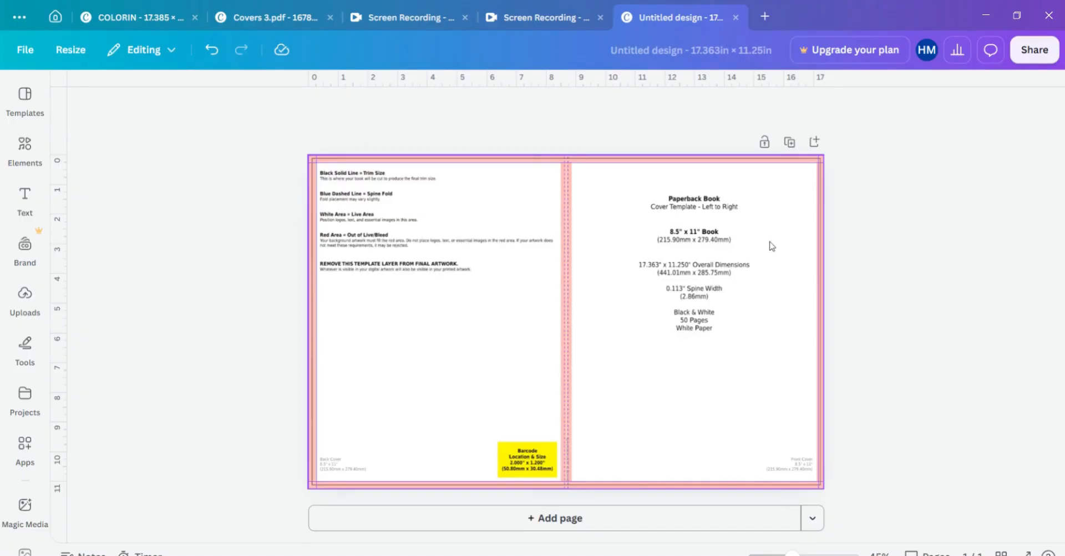
Add vertical guides on both sides of the spine area, the left one at about 8.44 in, and delete the template image
{"action": "left_click", "coordinate": [676, 302]}
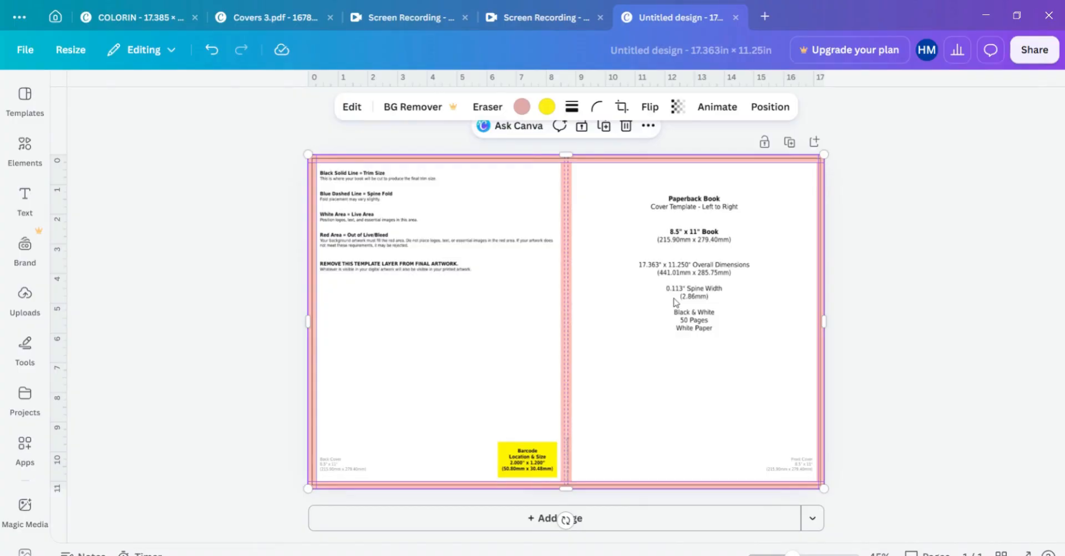
{"action": "left_click_drag", "start_coordinate": [61, 309], "coordinate": [572, 316]}
{"action": "left_click_drag", "start_coordinate": [64, 325], "coordinate": [559, 331]}
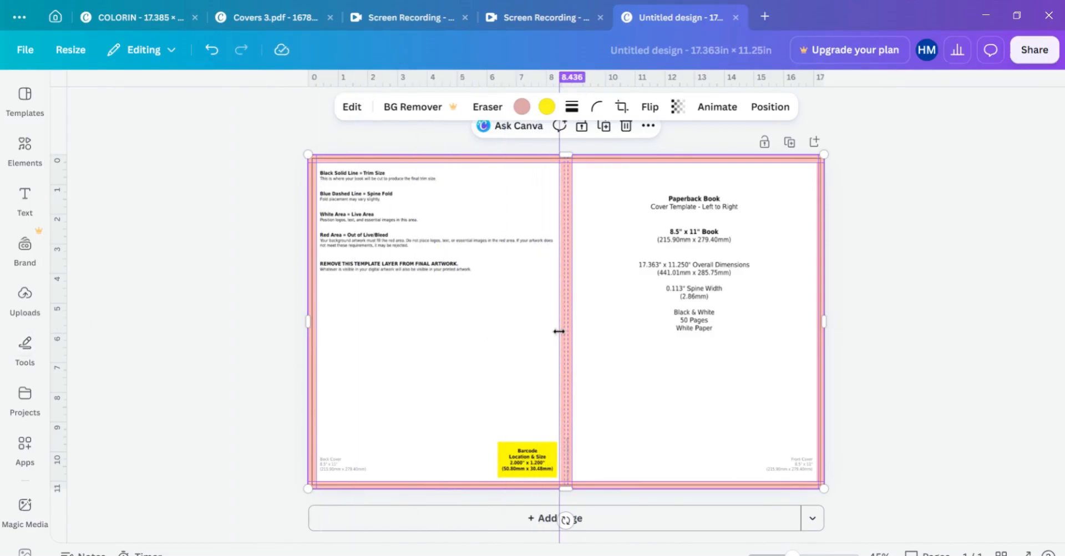
{"action": "left_click_drag", "start_coordinate": [558, 331], "coordinate": [558, 331]}
{"action": "key", "text": "Escape"}
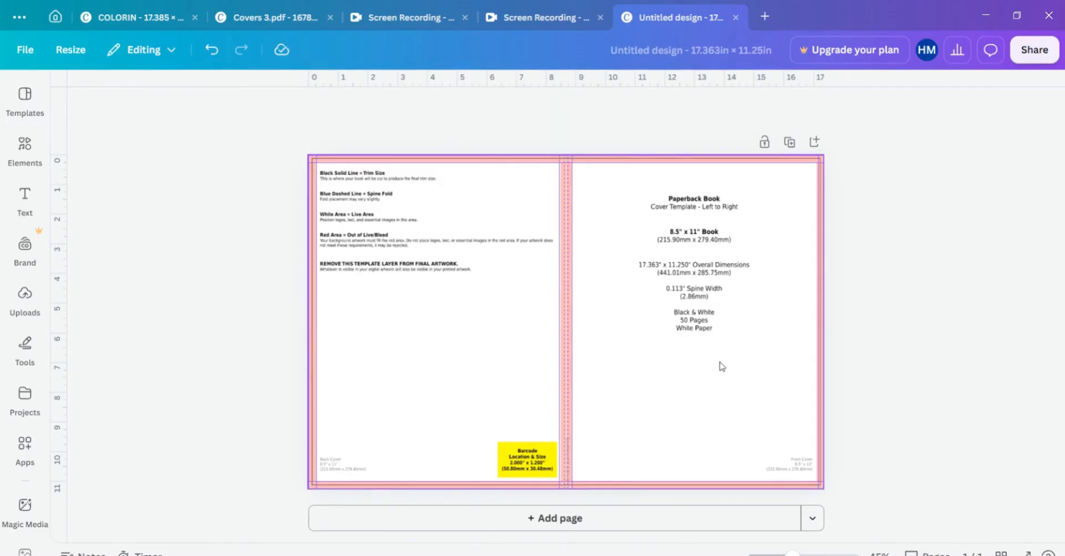
{"action": "left_click", "coordinate": [722, 366]}
{"action": "key", "text": "Delete"}
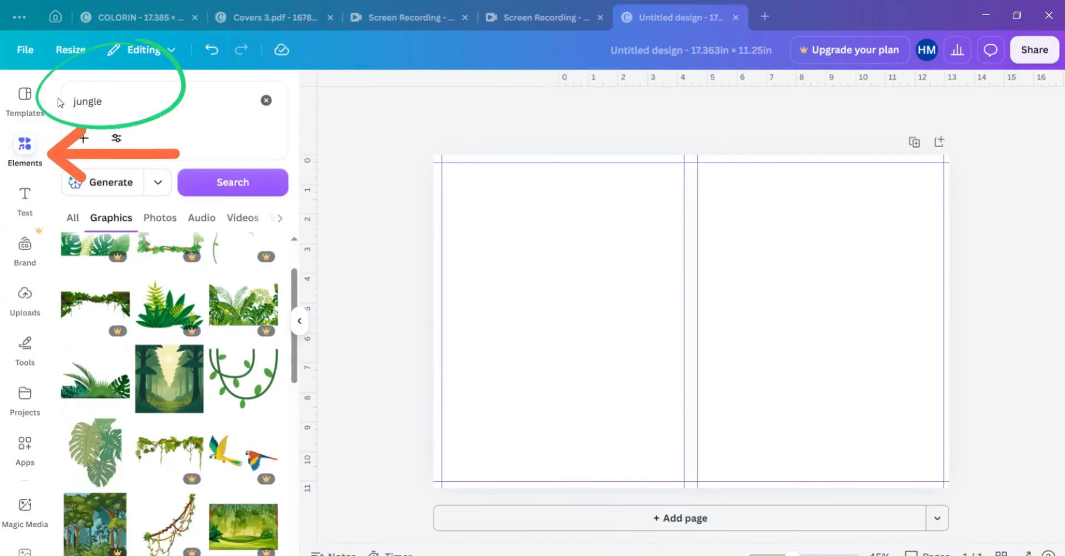
Add the tree-framed jungle scene from the jungle graphics and move it to the back cover's upper-left guide corner
{"action": "scroll", "coordinate": [138, 402], "scroll_direction": "down", "scroll_amount": 3}
{"action": "scroll", "coordinate": [138, 401], "scroll_direction": "down", "scroll_amount": 3}
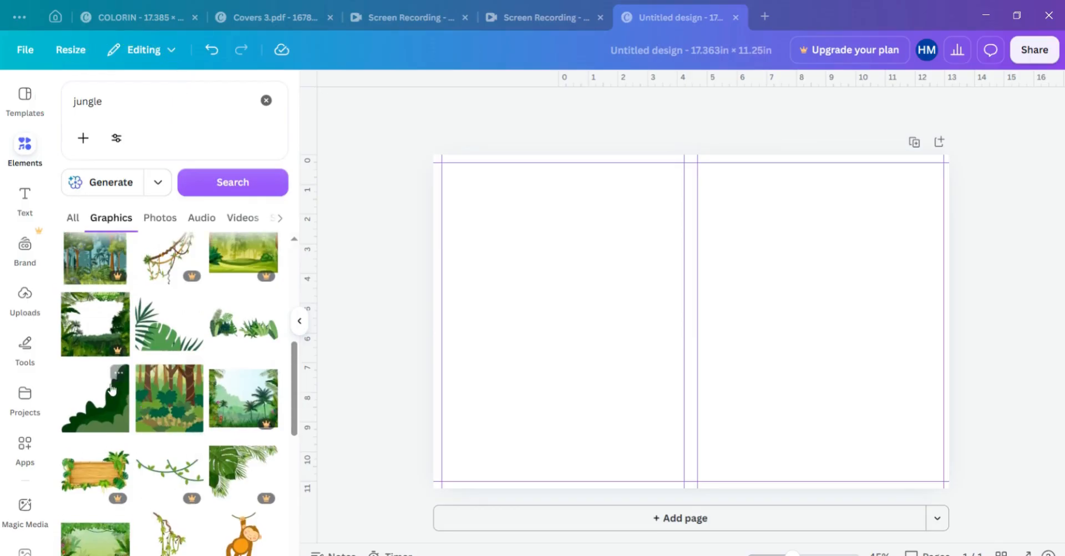
{"action": "scroll", "coordinate": [117, 385], "scroll_direction": "down", "scroll_amount": 3}
{"action": "scroll", "coordinate": [116, 385], "scroll_direction": "down", "scroll_amount": 3}
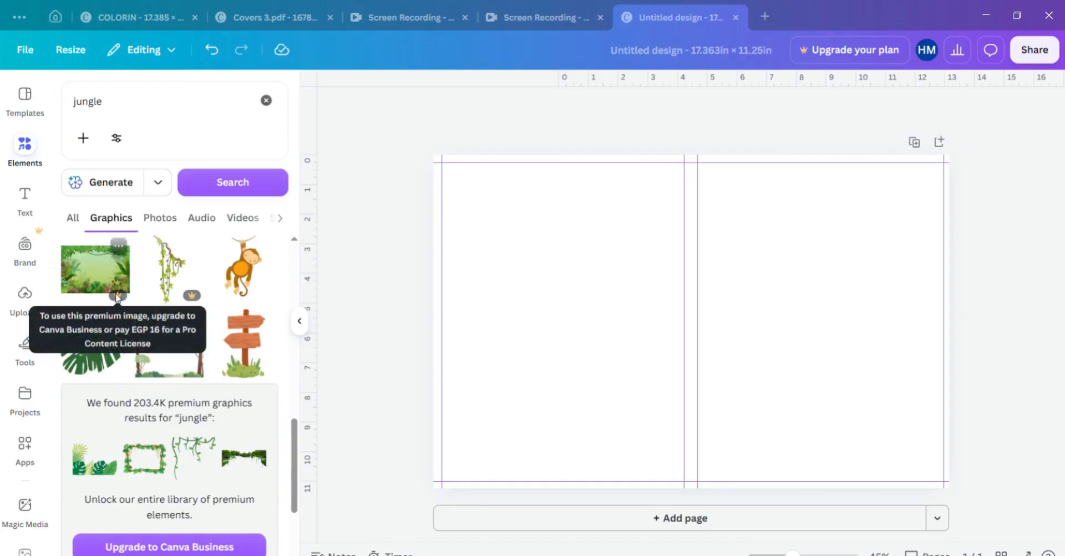
{"action": "scroll", "coordinate": [178, 335], "scroll_direction": "up", "scroll_amount": 2}
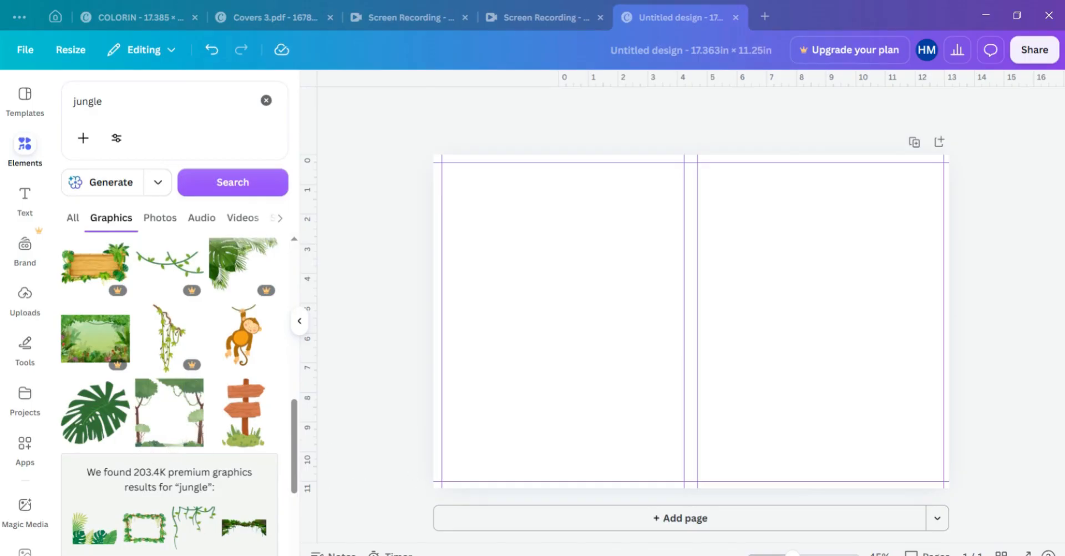
{"action": "scroll", "coordinate": [166, 344], "scroll_direction": "down", "scroll_amount": 2}
{"action": "left_click", "coordinate": [167, 344]}
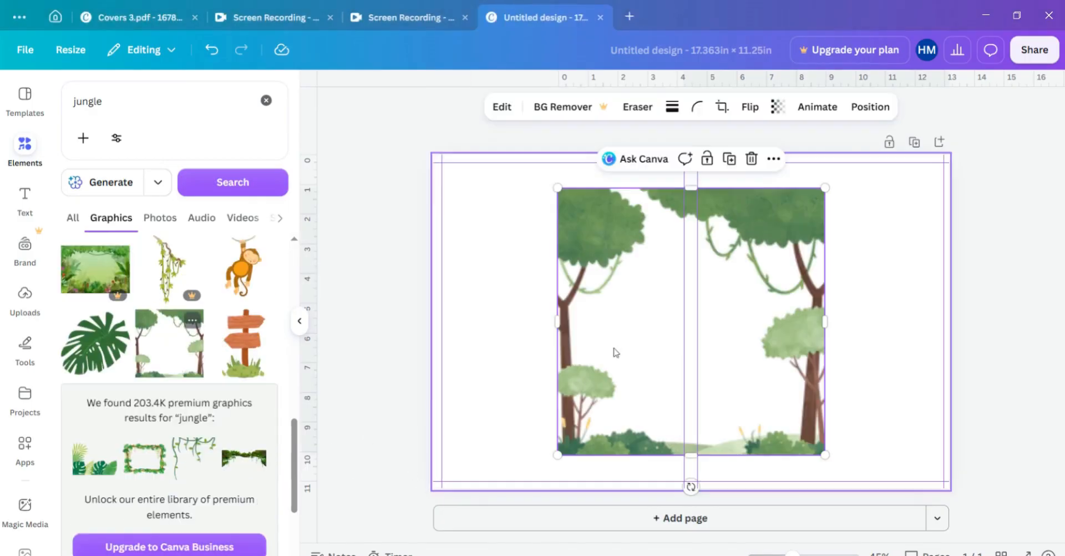
{"action": "left_click_drag", "start_coordinate": [678, 331], "coordinate": [560, 299]}
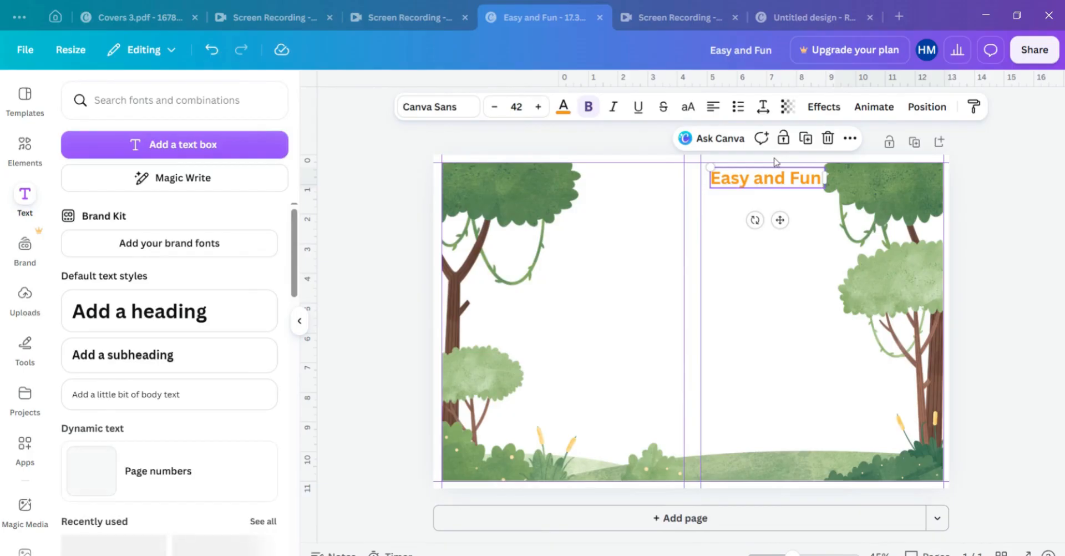
Position the "Easy and Fun" line at the top of the front cover and set the BOOK text's font to Fredoka
{"action": "mouse_move", "coordinate": [755, 181]}
{"action": "left_mouse_down"}
{"action": "mouse_move", "coordinate": [754, 216]}
{"action": "mouse_move", "coordinate": [753, 185]}
{"action": "left_mouse_up"}
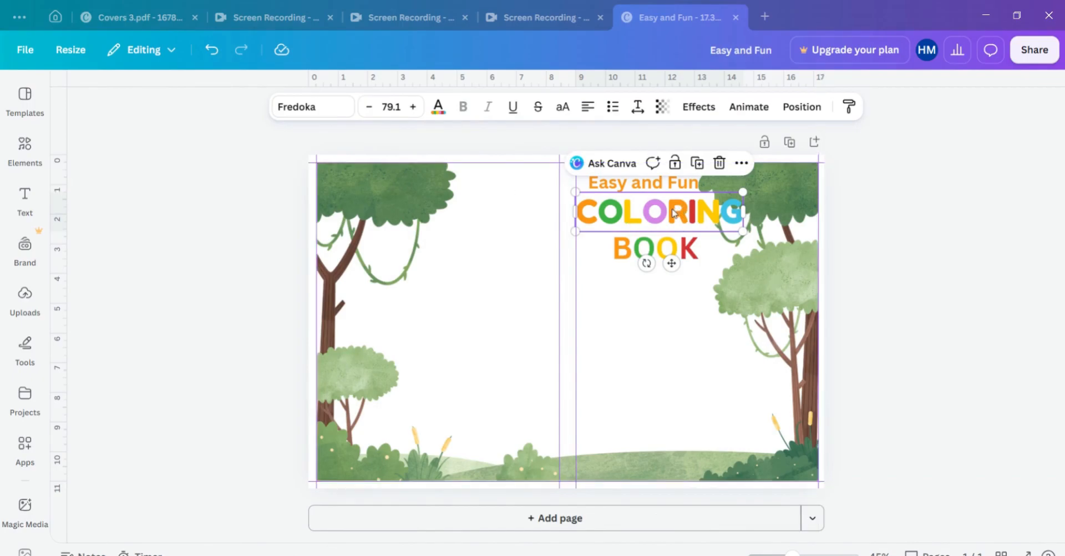
{"action": "left_click", "coordinate": [299, 115]}
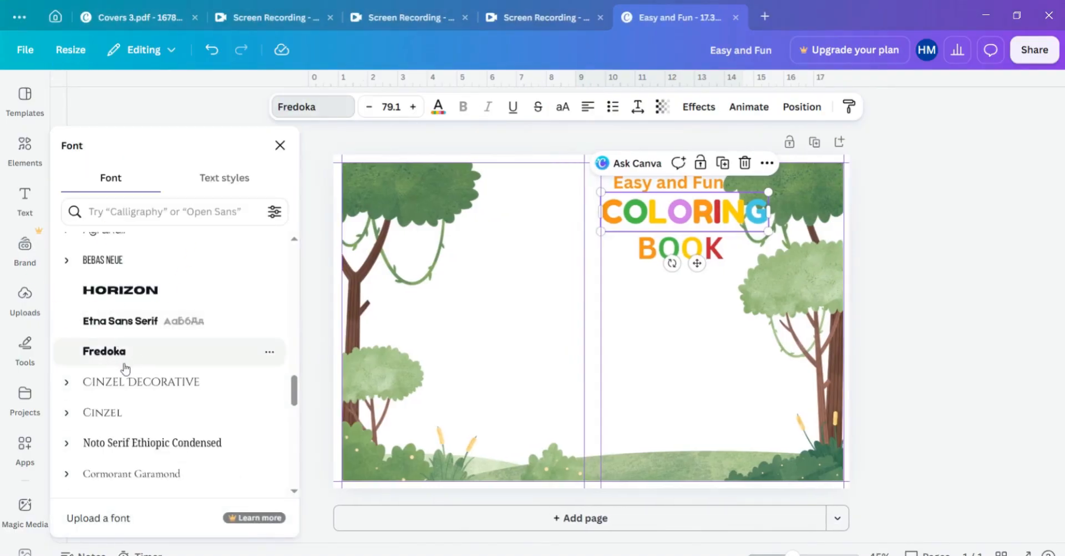
{"action": "left_click", "coordinate": [710, 252]}
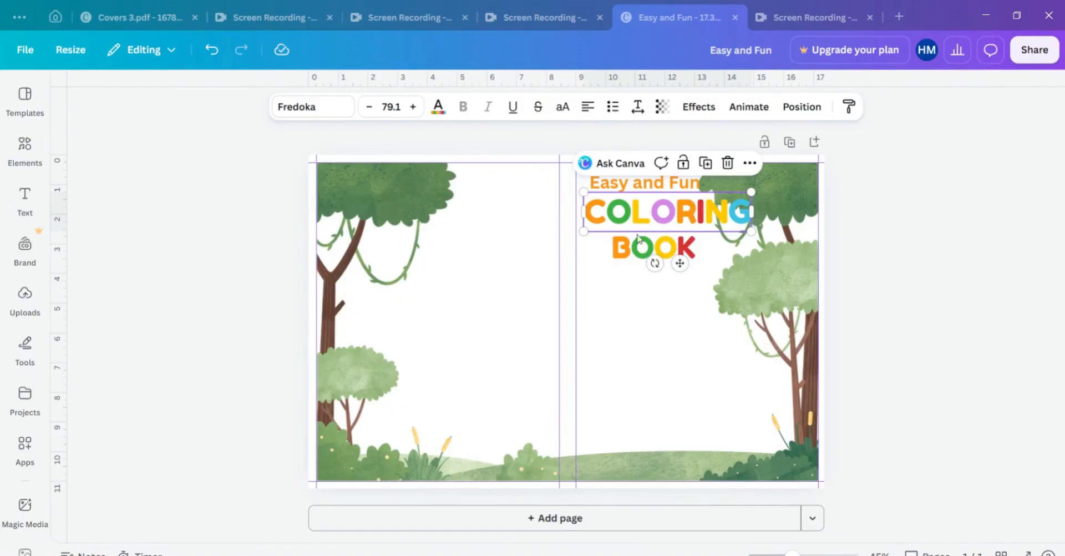
Place BOOK beneath COLORING and shift the COLORING and "Easy and Fun" lines slightly right to line up the title
{"action": "left_click_drag", "start_coordinate": [639, 242], "coordinate": [643, 237]}
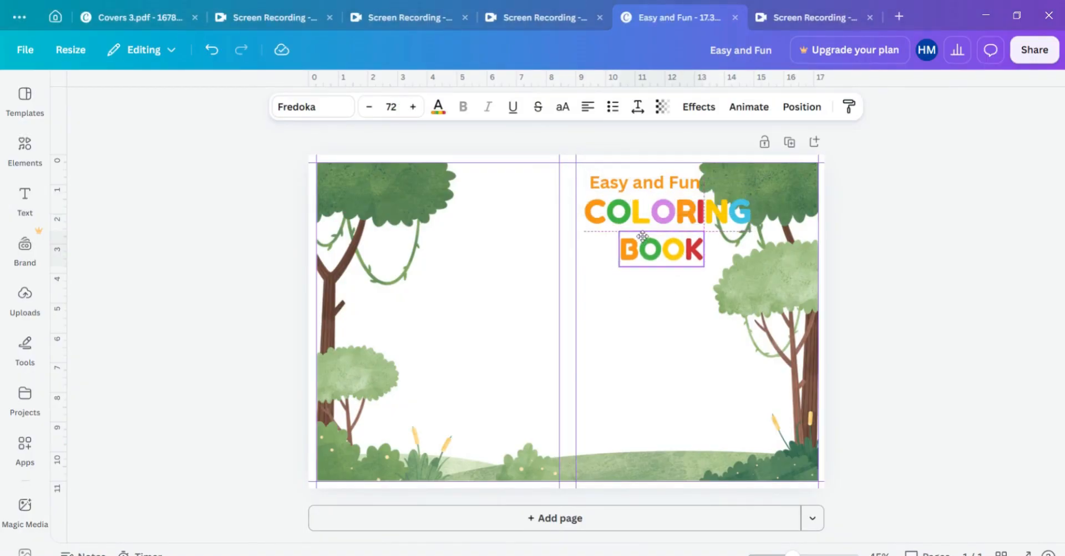
{"action": "left_click_drag", "start_coordinate": [642, 238], "coordinate": [642, 231]}
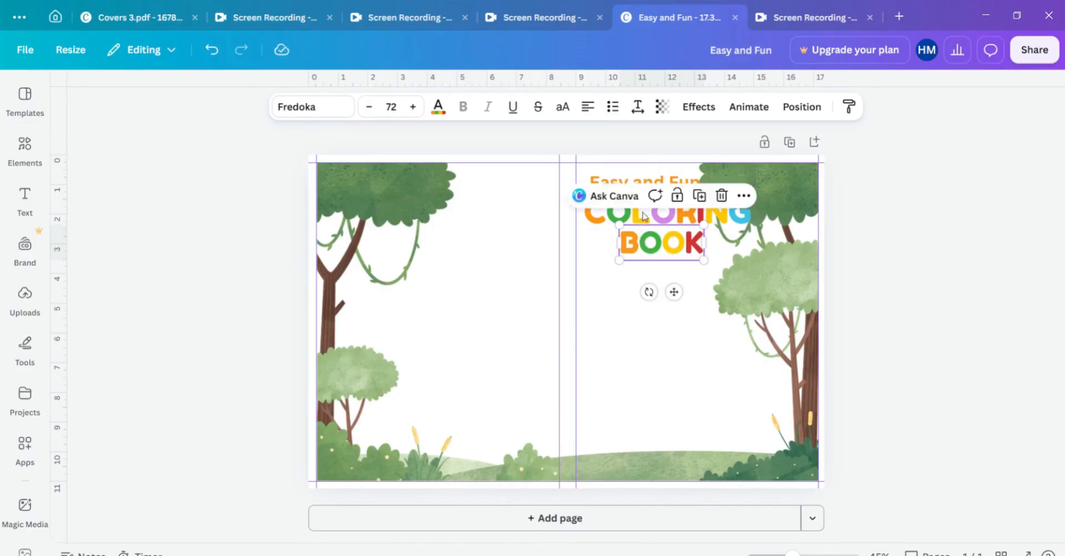
{"action": "left_click", "coordinate": [695, 352]}
{"action": "left_click_drag", "start_coordinate": [681, 240], "coordinate": [680, 243]}
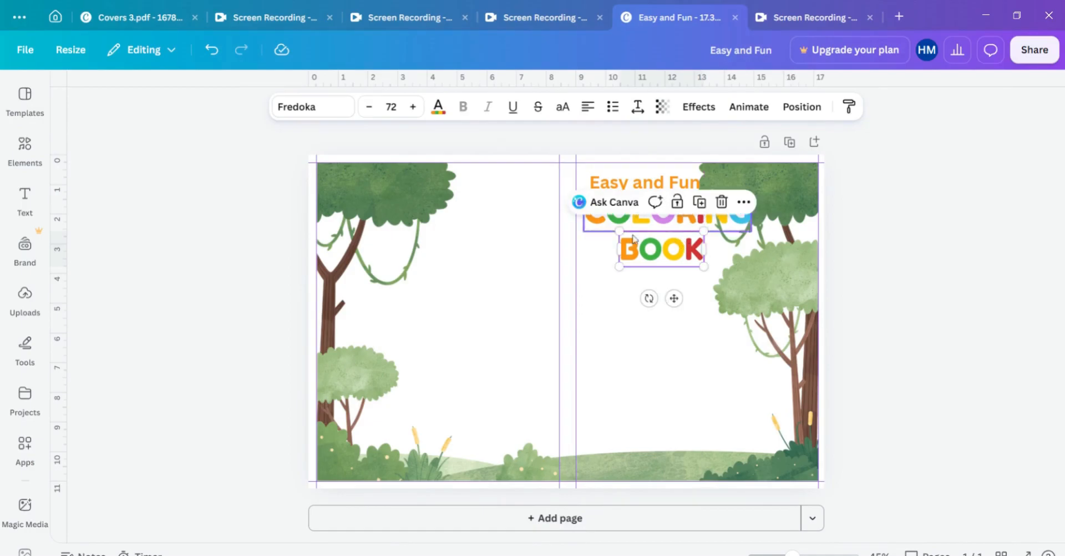
{"action": "mouse_move", "coordinate": [602, 223]}
{"action": "left_mouse_down"}
{"action": "mouse_move", "coordinate": [611, 224]}
{"action": "mouse_move", "coordinate": [592, 223]}
{"action": "mouse_move", "coordinate": [604, 222]}
{"action": "left_mouse_up"}
{"action": "left_click_drag", "start_coordinate": [616, 186], "coordinate": [622, 185]}
{"action": "left_click", "coordinate": [660, 253]}
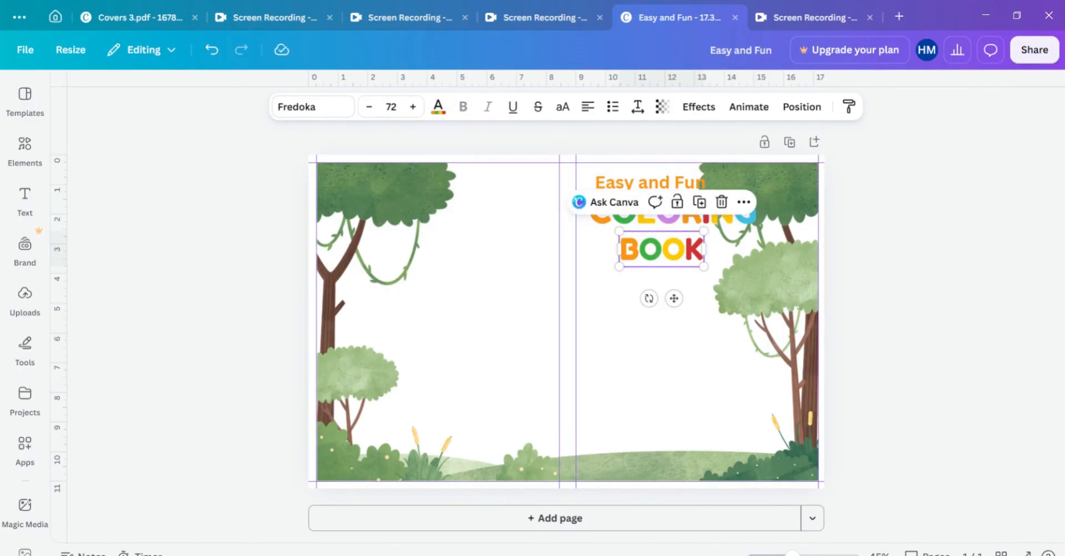
Apply the Drop effect to the COLORING text and set its transparency to 67
{"action": "left_click", "coordinate": [714, 215]}
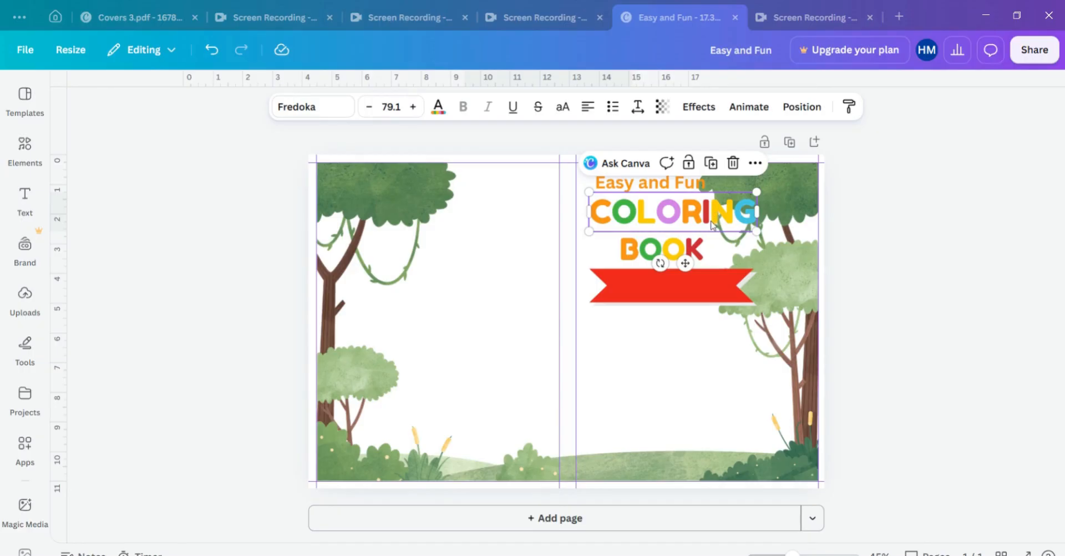
{"action": "double_click", "coordinate": [708, 221]}
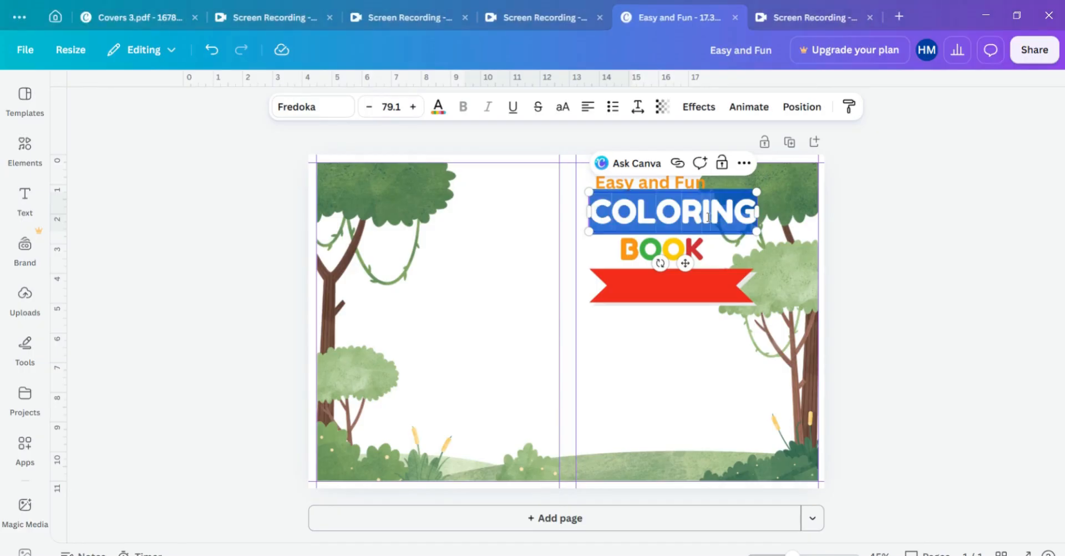
{"action": "left_click", "coordinate": [740, 237]}
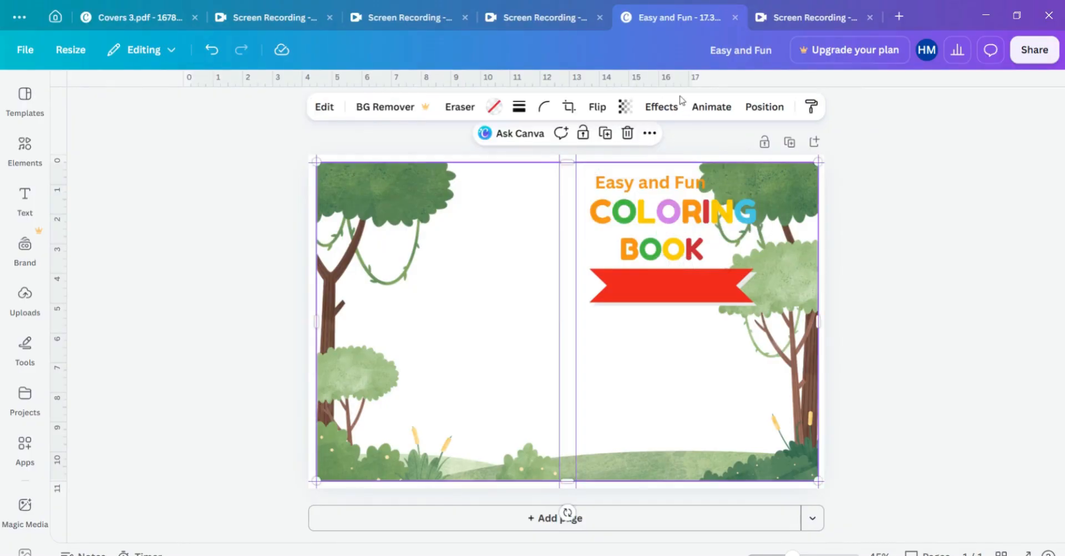
{"action": "left_click", "coordinate": [660, 107]}
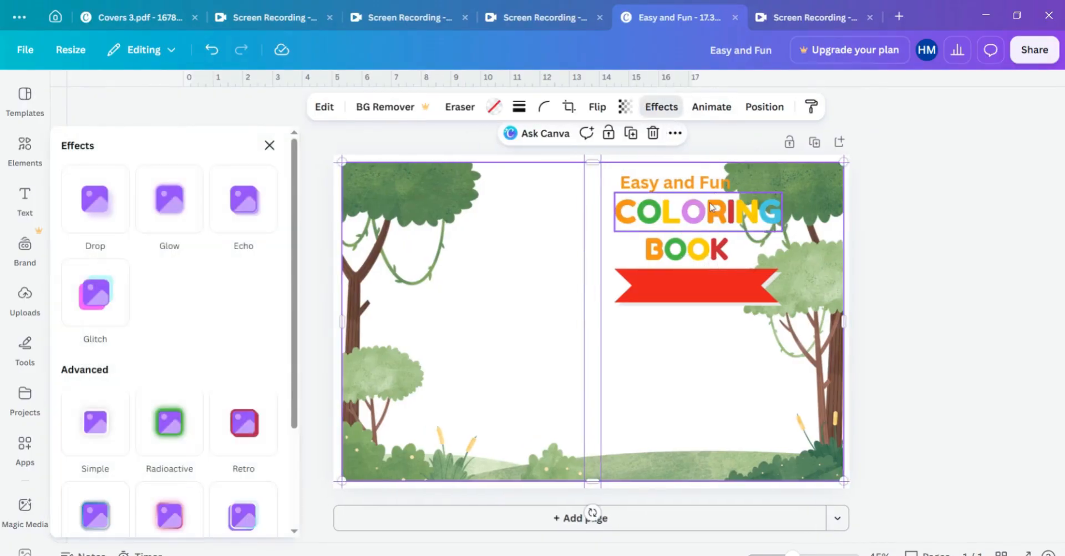
{"action": "left_click", "coordinate": [616, 199]}
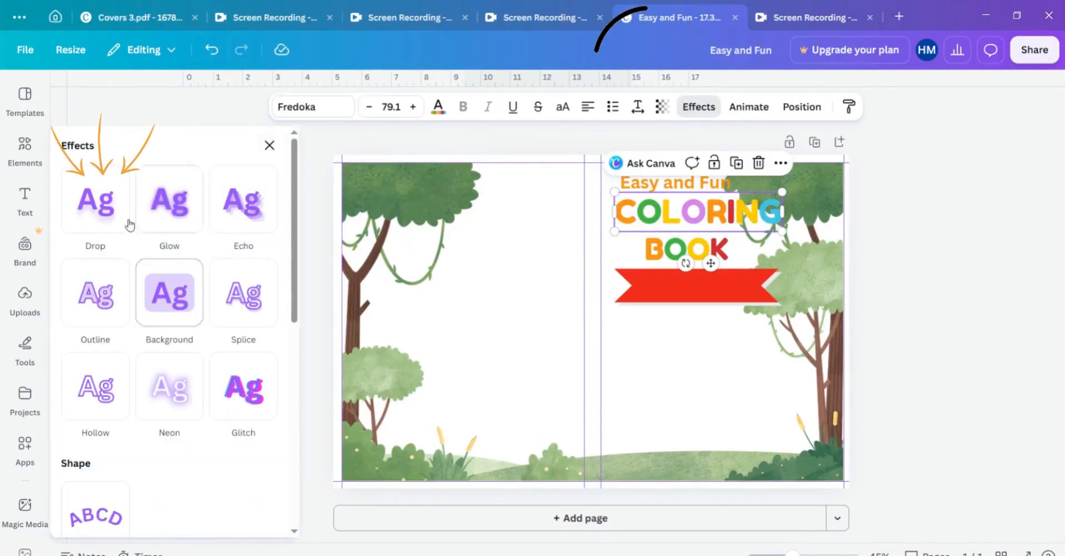
{"action": "left_click", "coordinate": [93, 221]}
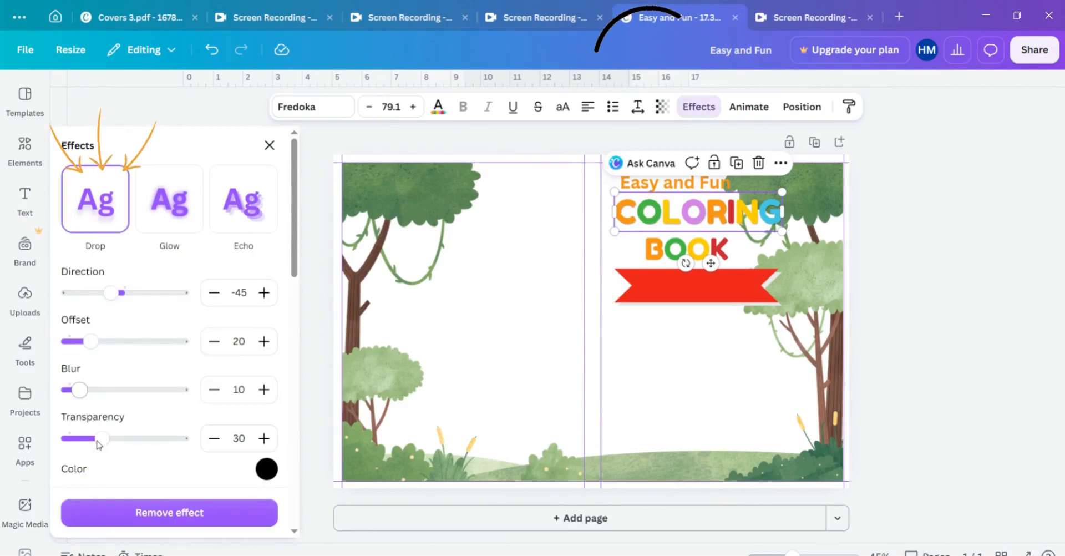
{"action": "left_click_drag", "start_coordinate": [100, 439], "coordinate": [145, 437]}
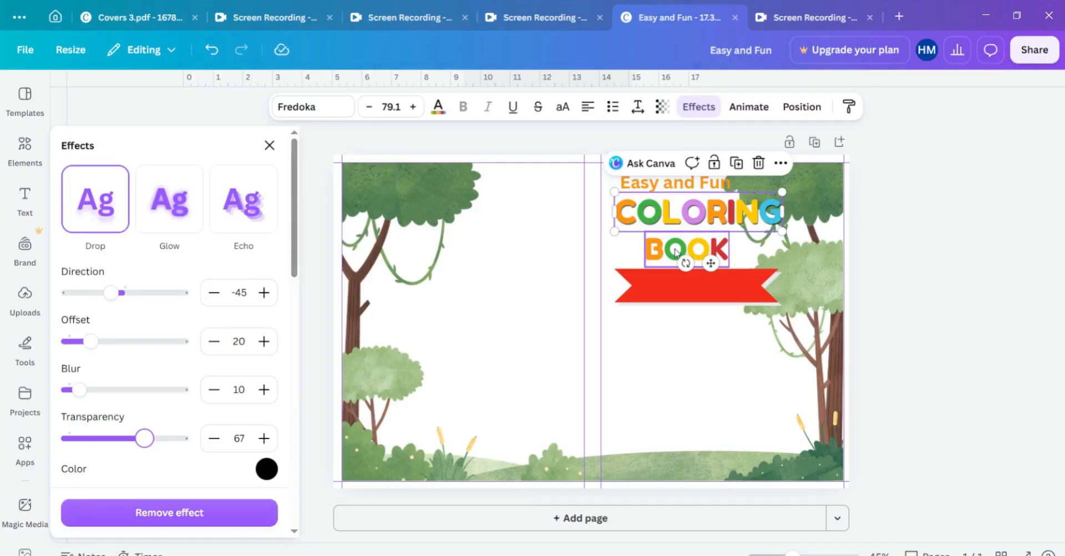
Add the pink brush-stroke shape from the shapes graphics and place it below the red banner on the front cover
{"action": "left_click", "coordinate": [715, 286]}
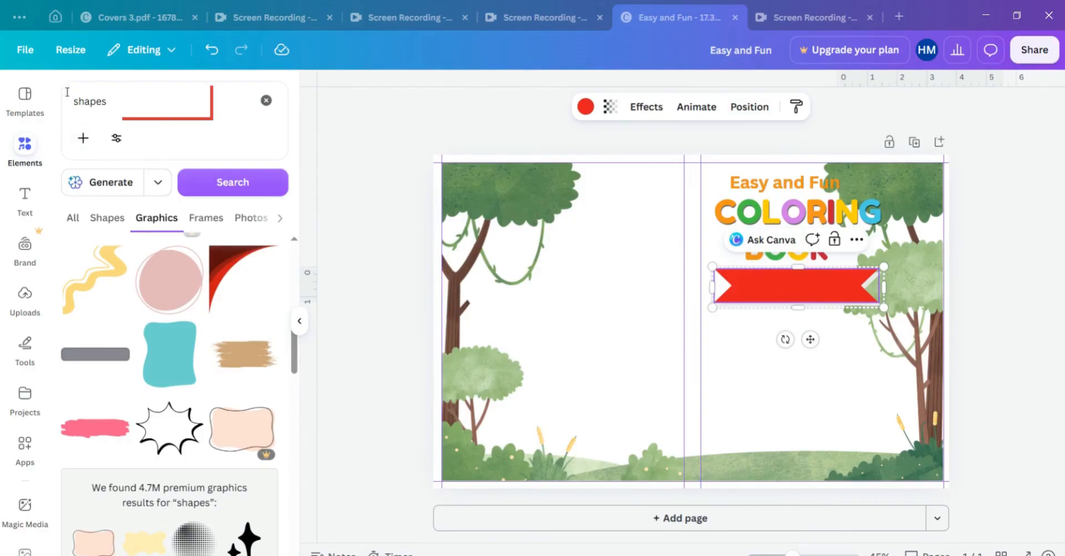
{"action": "left_click", "coordinate": [147, 221]}
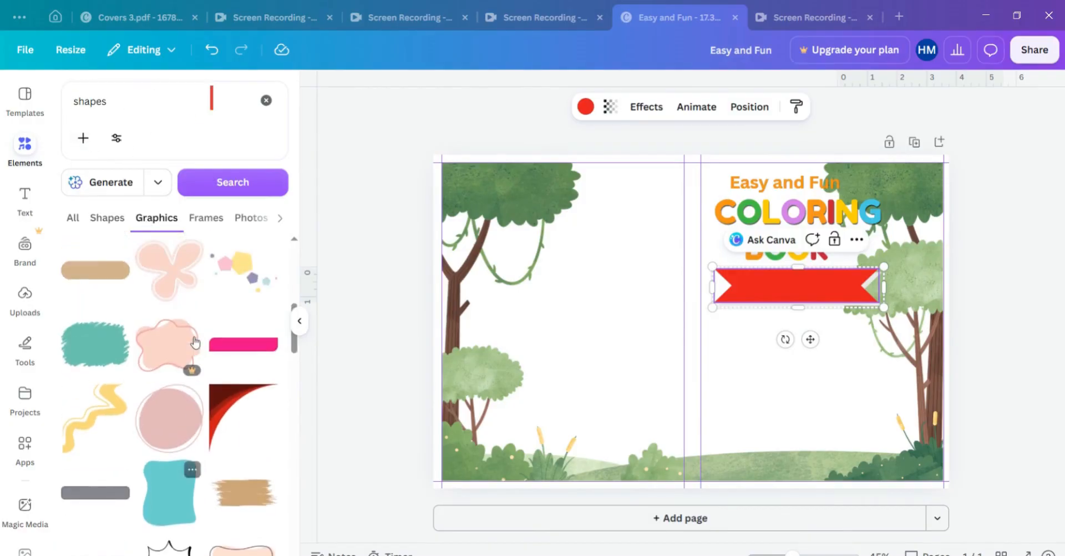
{"action": "scroll", "coordinate": [195, 342], "scroll_direction": "down", "scroll_amount": 10}
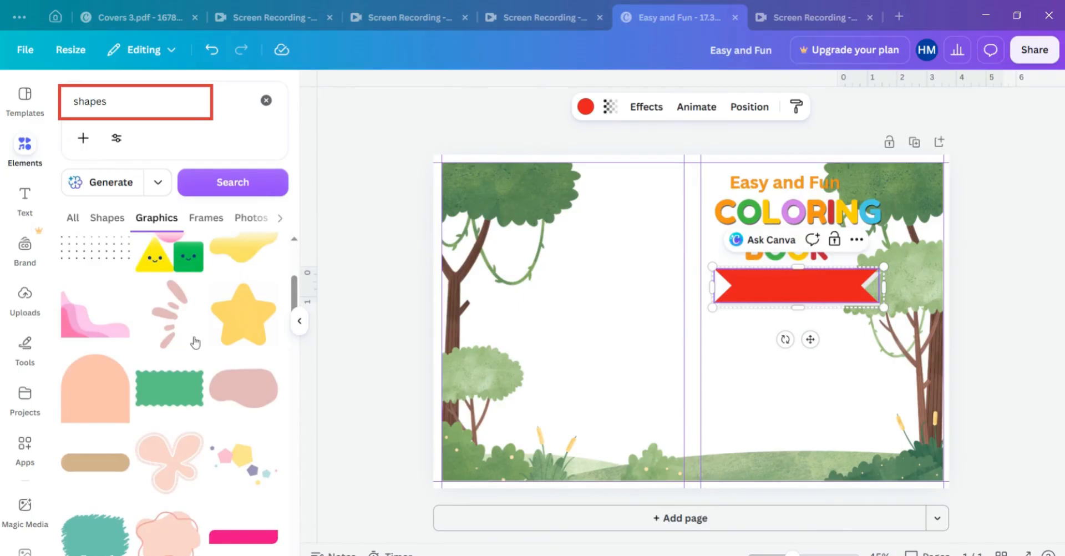
{"action": "scroll", "coordinate": [195, 343], "scroll_direction": "down", "scroll_amount": 10}
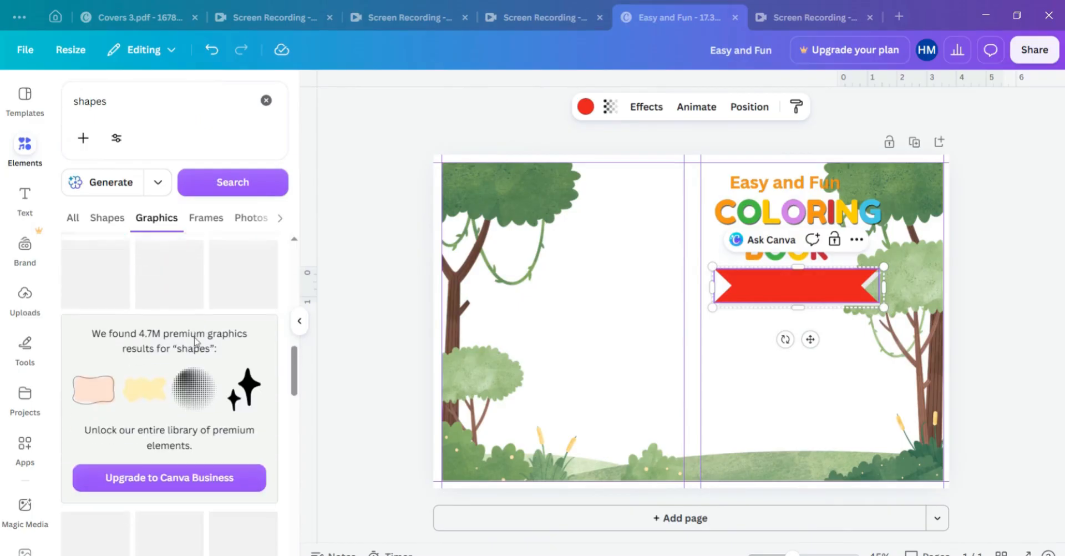
{"action": "scroll", "coordinate": [195, 344], "scroll_direction": "up", "scroll_amount": 5}
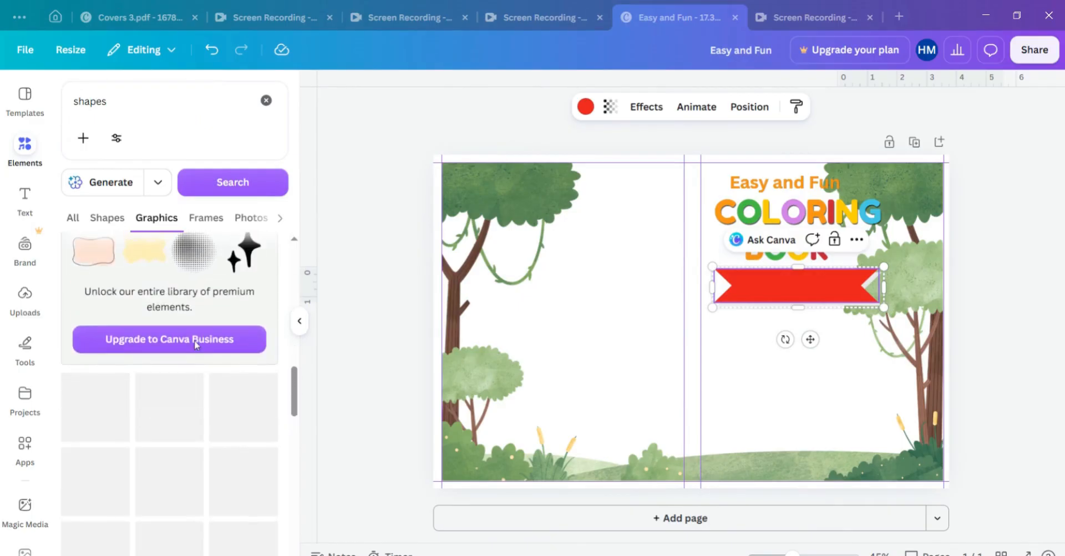
{"action": "scroll", "coordinate": [198, 346], "scroll_direction": "down", "scroll_amount": 10}
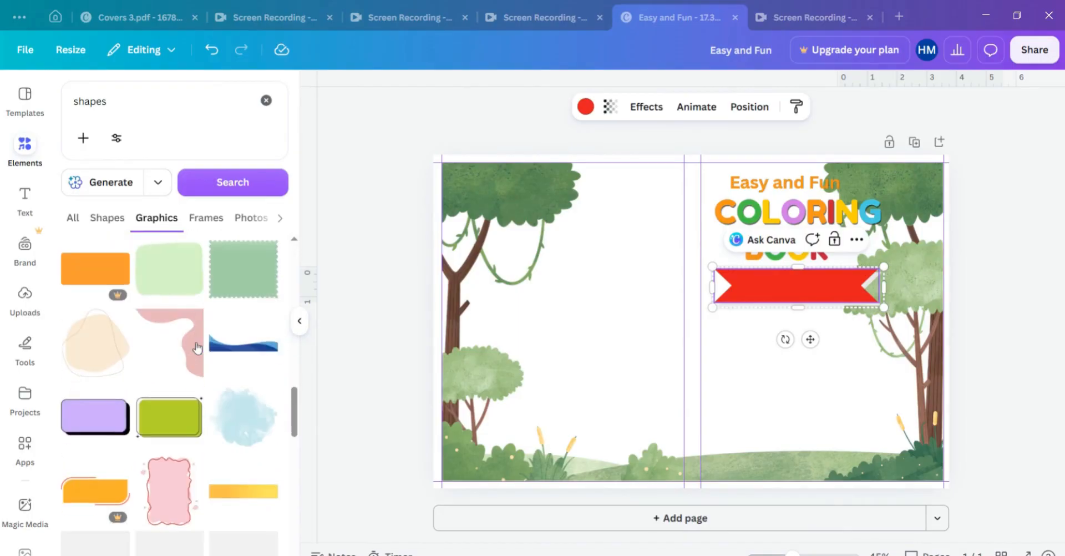
{"action": "scroll", "coordinate": [197, 351], "scroll_direction": "up", "scroll_amount": 5}
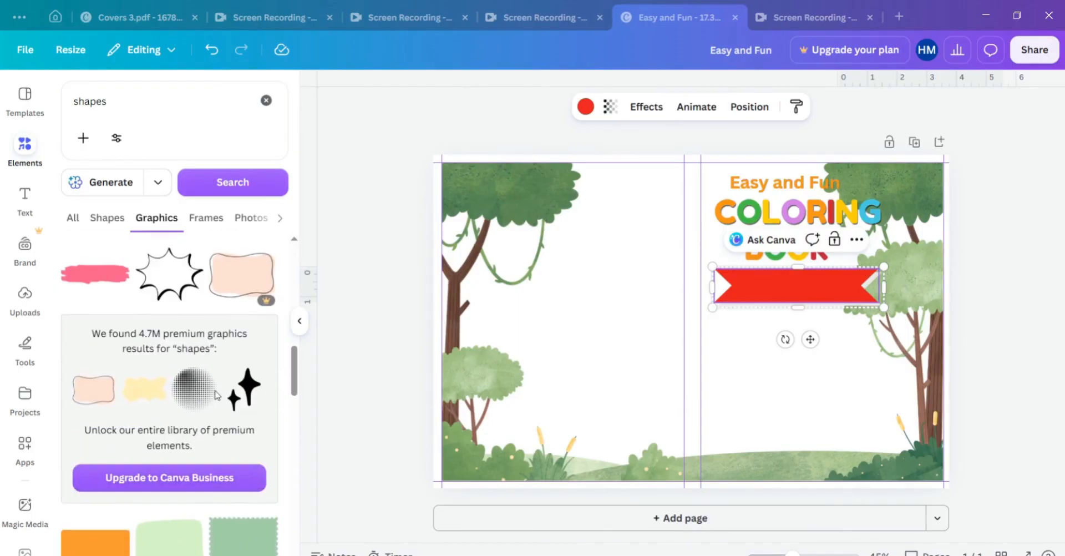
{"action": "left_click", "coordinate": [94, 274]}
{"action": "left_click_drag", "start_coordinate": [712, 337], "coordinate": [835, 380]}
Recolor the brush-stroke shape orange and shrink it to about the banner's width
{"action": "left_click", "coordinate": [562, 108]}
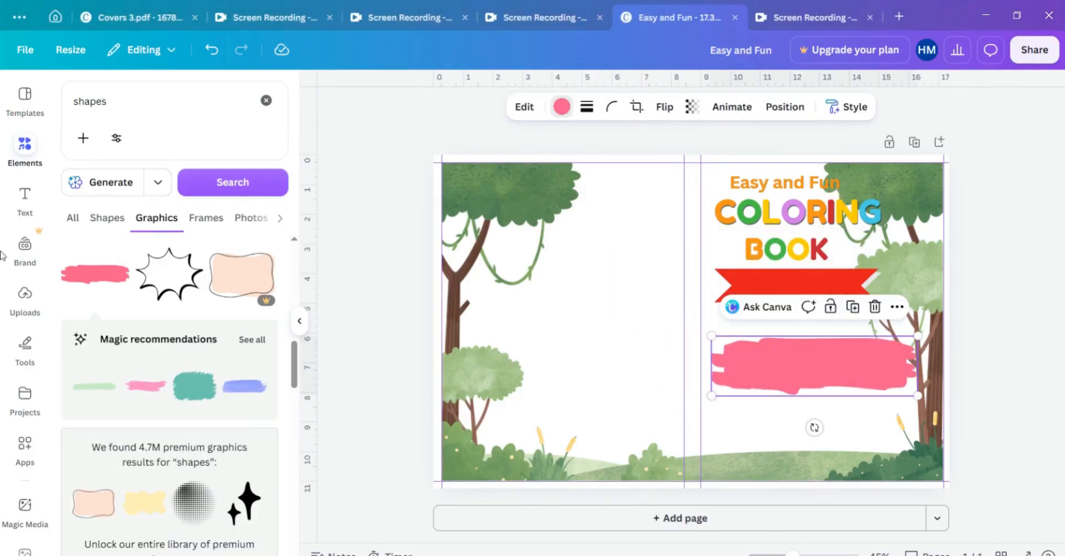
{"action": "left_click", "coordinate": [263, 242]}
{"action": "left_click", "coordinate": [177, 251]}
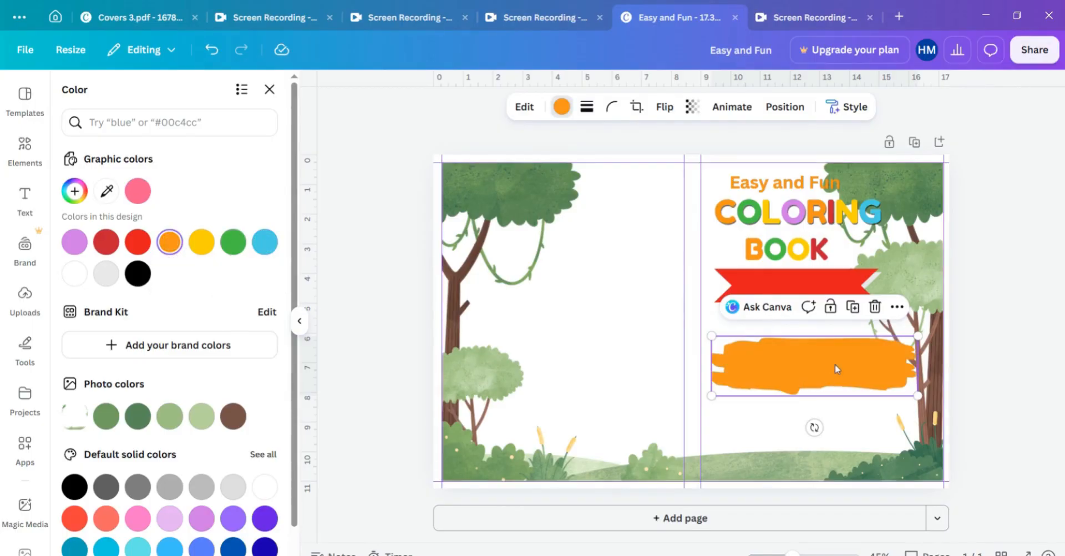
{"action": "left_click_drag", "start_coordinate": [919, 395], "coordinate": [887, 383]}
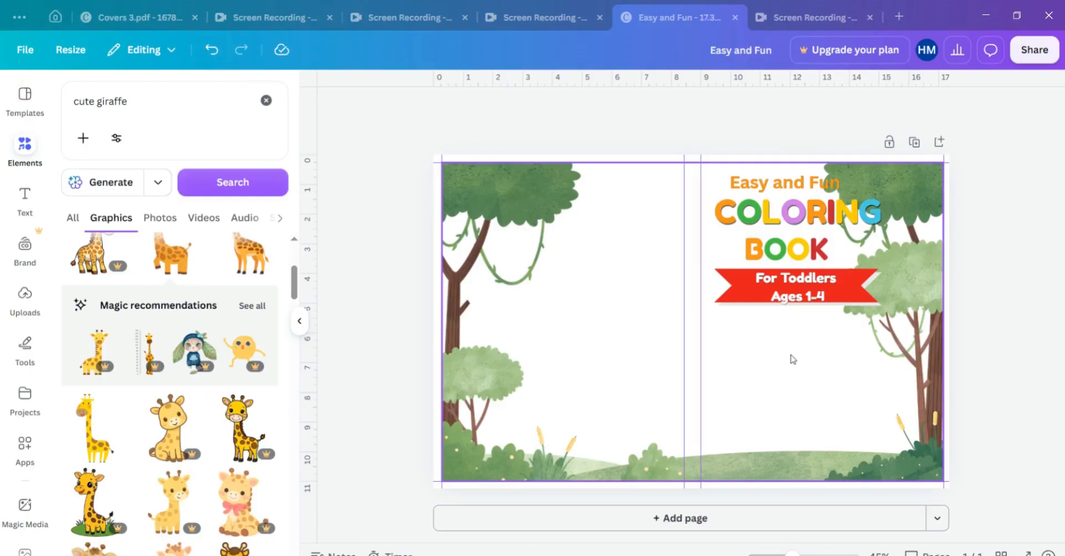
Browse the cute giraffe graphics for a character to put on the front cover
{"action": "scroll", "coordinate": [211, 408], "scroll_direction": "down", "scroll_amount": 3}
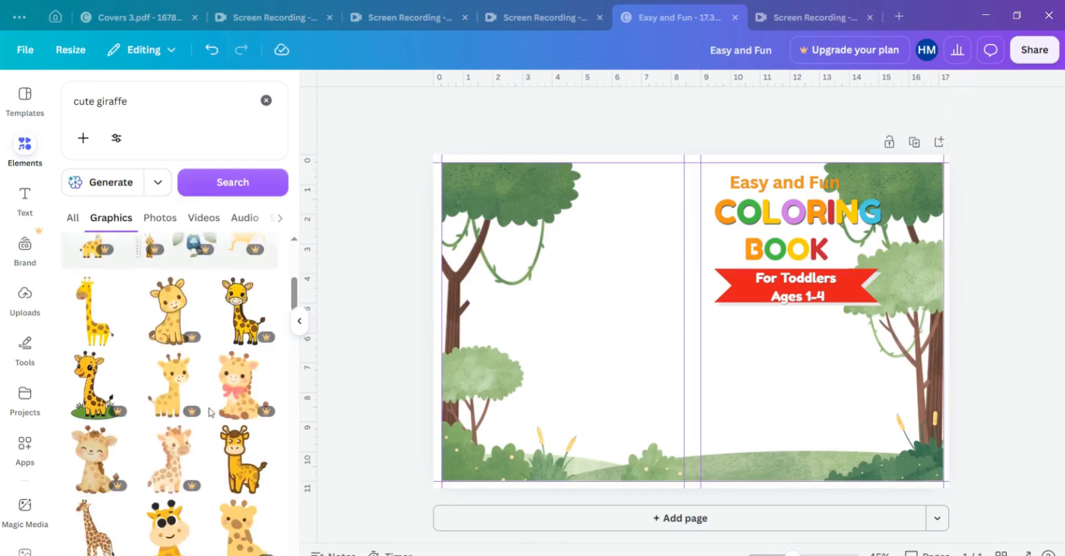
{"action": "scroll", "coordinate": [211, 412], "scroll_direction": "down", "scroll_amount": 1}
{"action": "scroll", "coordinate": [211, 412], "scroll_direction": "down", "scroll_amount": 2}
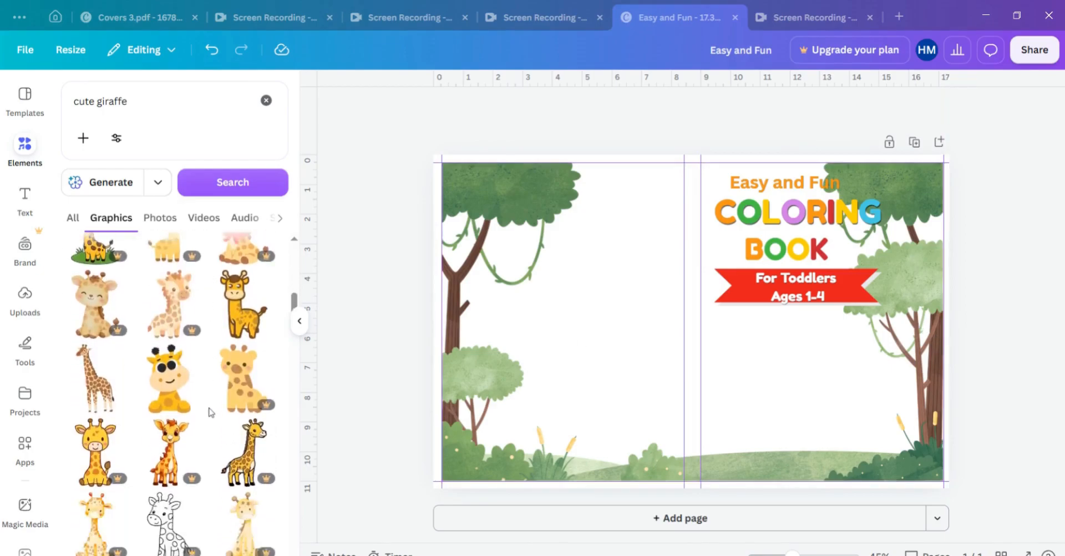
{"action": "scroll", "coordinate": [211, 413], "scroll_direction": "up", "scroll_amount": 1}
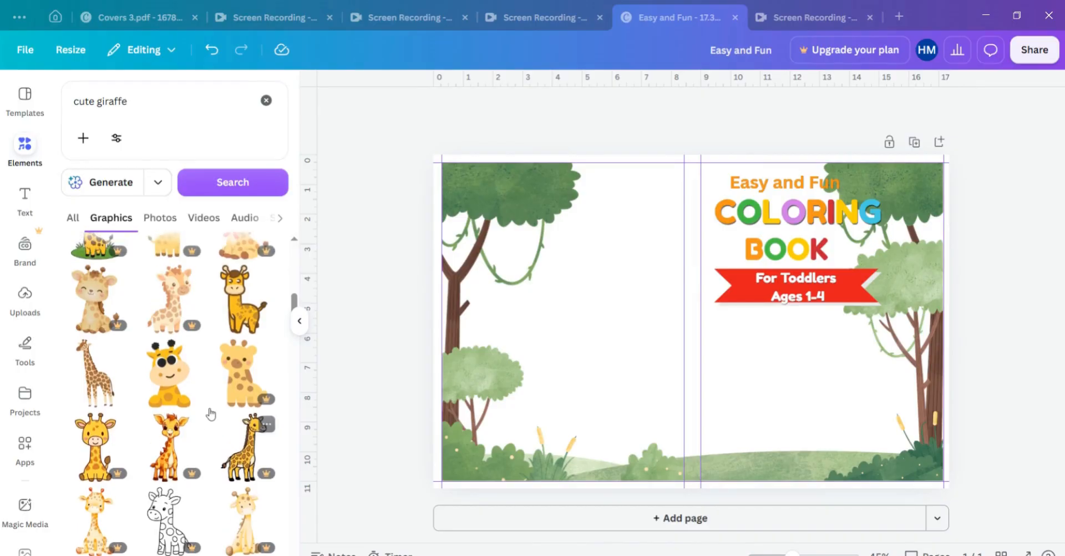
{"action": "scroll", "coordinate": [210, 413], "scroll_direction": "down", "scroll_amount": 6}
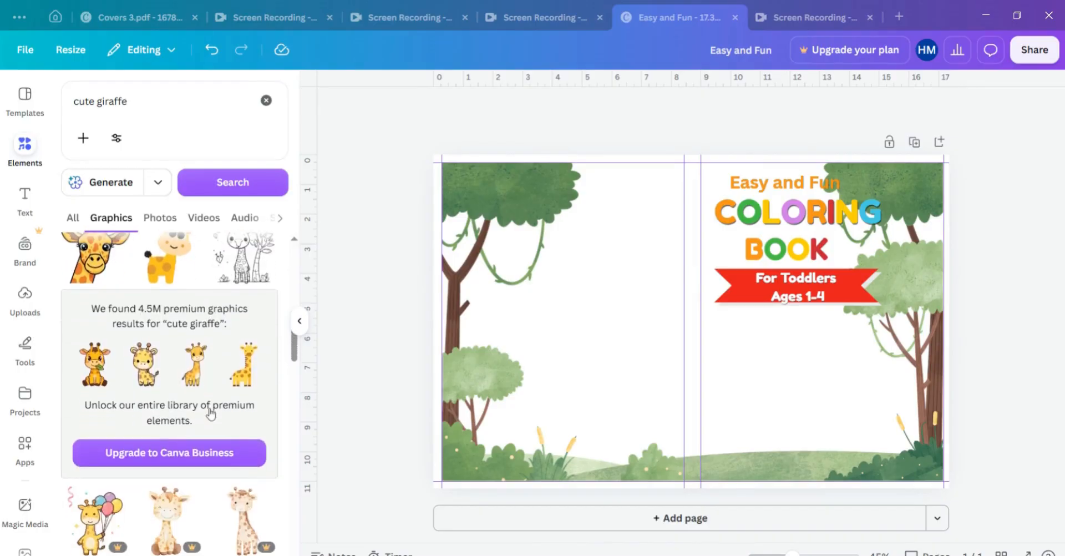
{"action": "scroll", "coordinate": [211, 413], "scroll_direction": "down", "scroll_amount": 1}
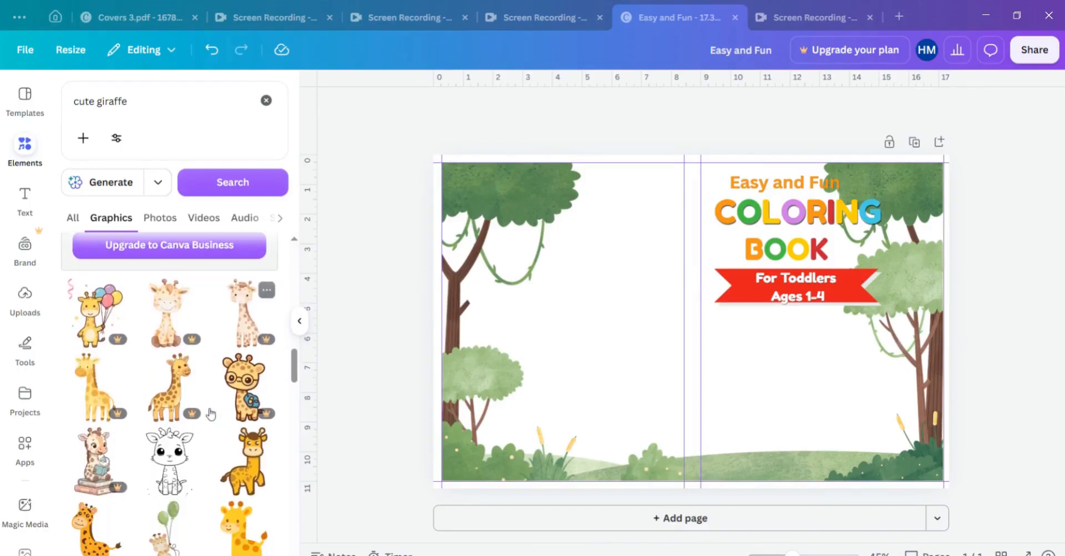
{"action": "scroll", "coordinate": [211, 413], "scroll_direction": "down", "scroll_amount": 2}
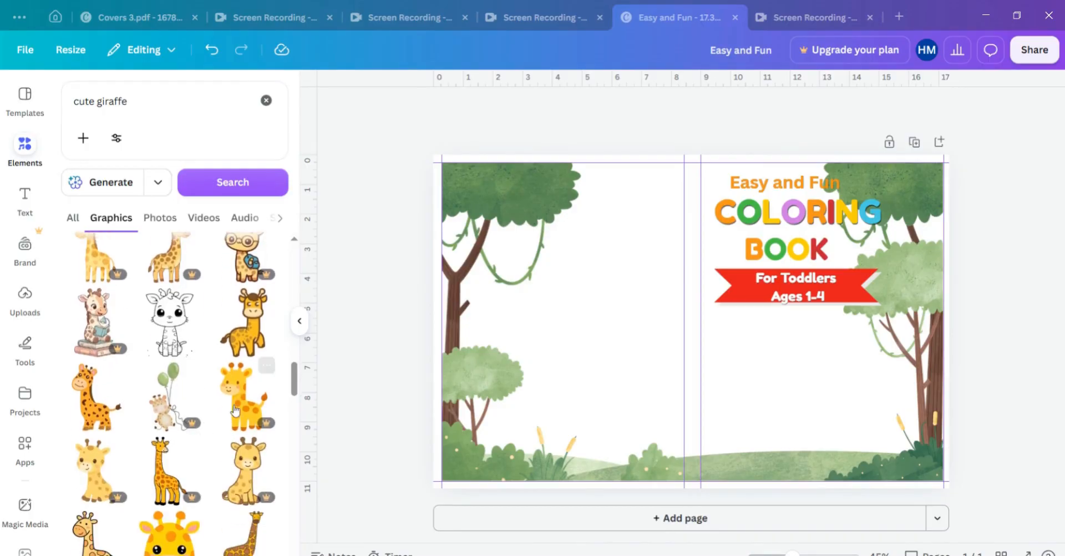
{"action": "scroll", "coordinate": [205, 435], "scroll_direction": "down", "scroll_amount": 3}
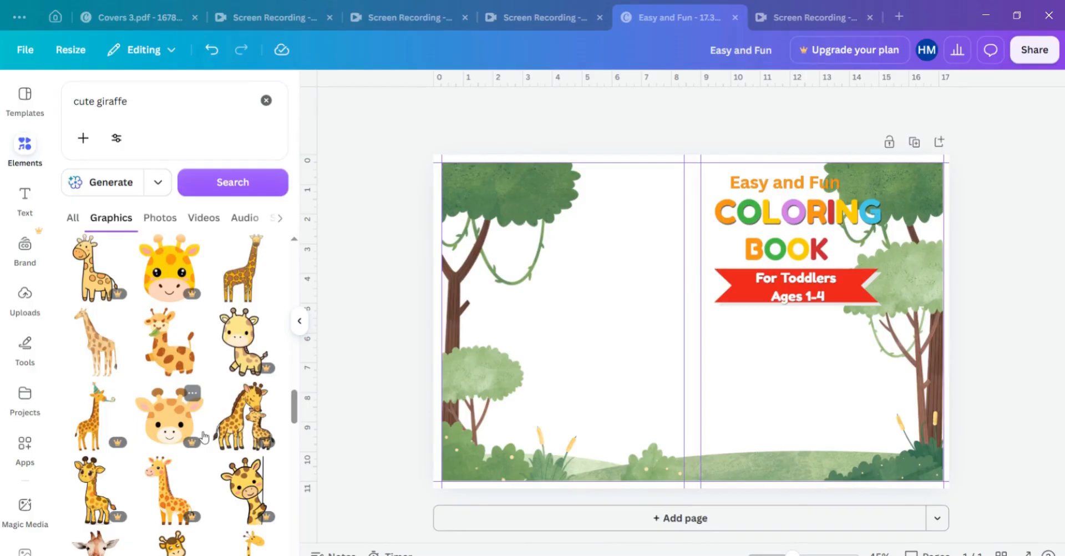
{"action": "scroll", "coordinate": [247, 465], "scroll_direction": "down", "scroll_amount": 1}
{"action": "scroll", "coordinate": [247, 465], "scroll_direction": "down", "scroll_amount": 4}
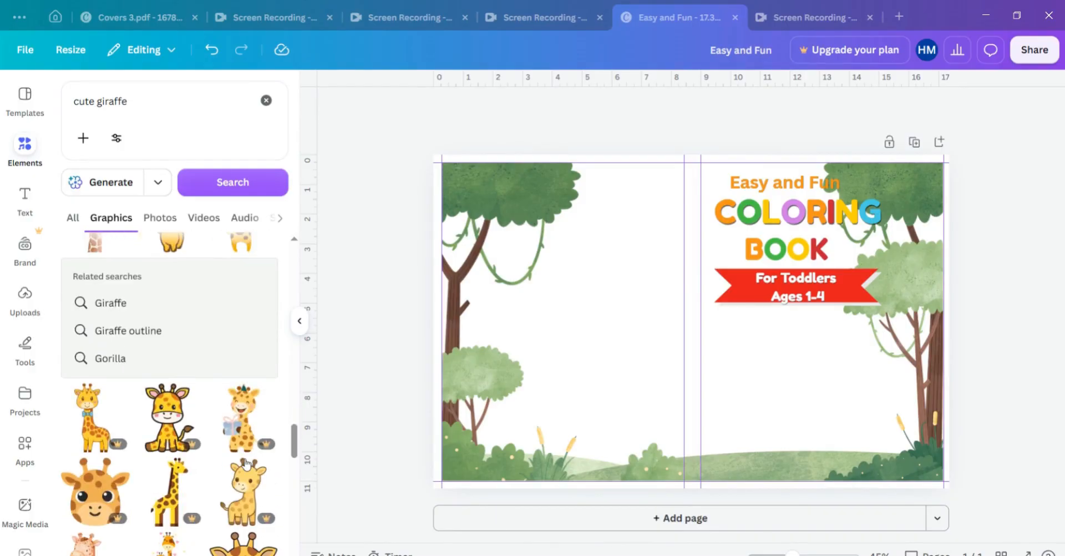
{"action": "scroll", "coordinate": [246, 465], "scroll_direction": "down", "scroll_amount": 1}
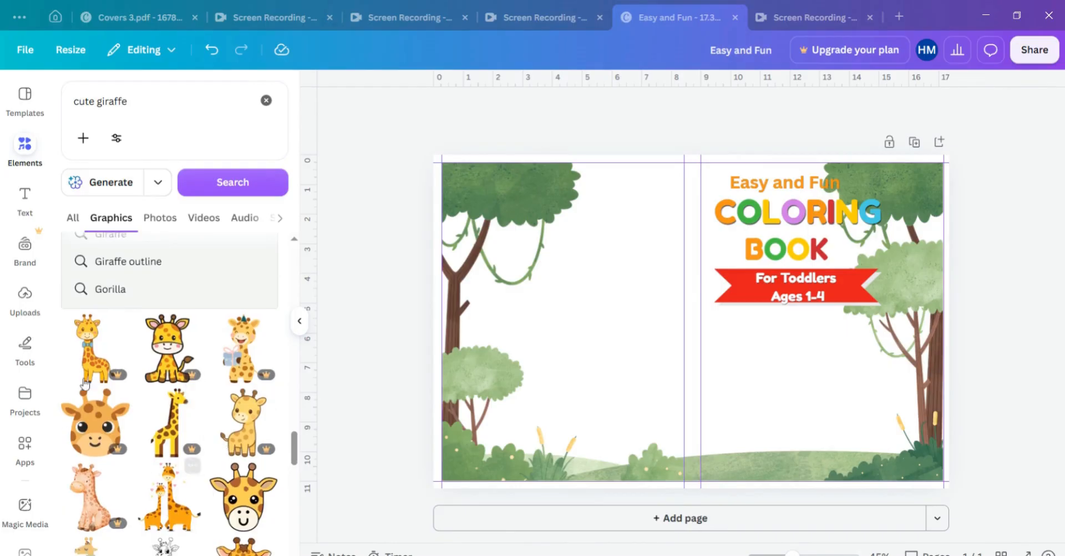
{"action": "scroll", "coordinate": [138, 426], "scroll_direction": "down", "scroll_amount": 2}
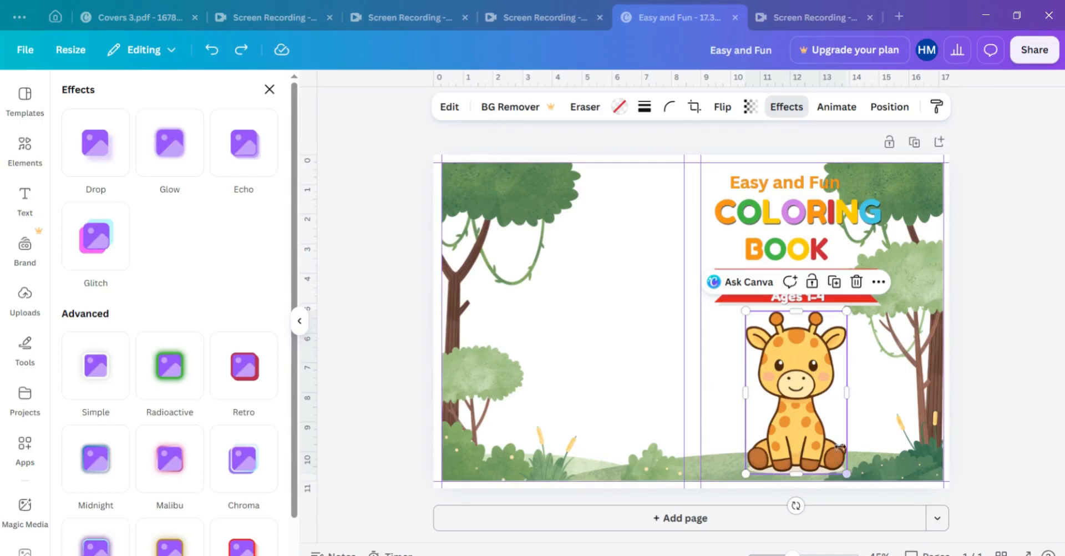
Apply the Drop effect to the giraffe graphic on the front cover and close the effect settings
{"action": "left_click", "coordinate": [107, 145]}
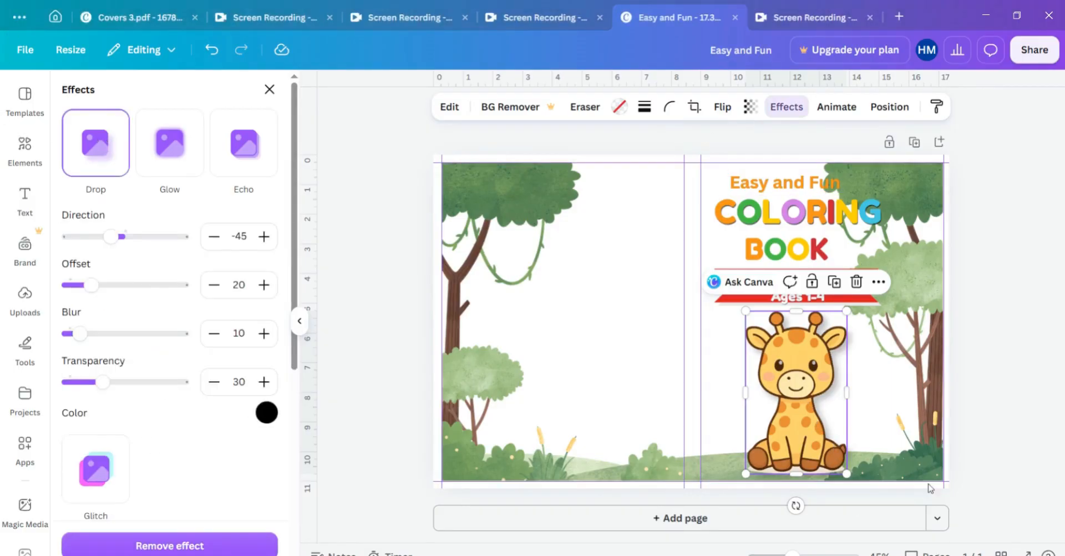
{"action": "left_click", "coordinate": [841, 410]}
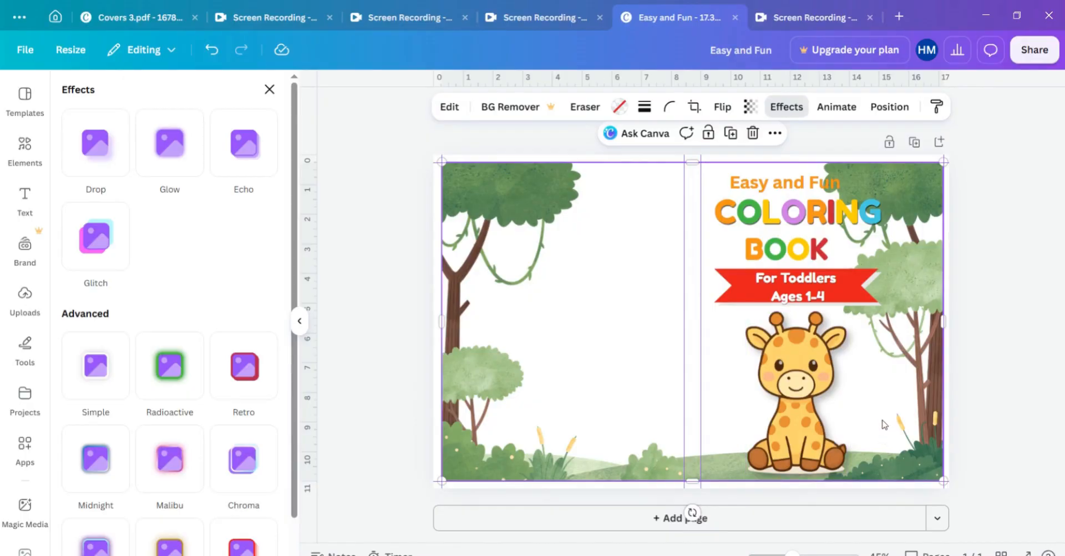
{"action": "left_click", "coordinate": [298, 321]}
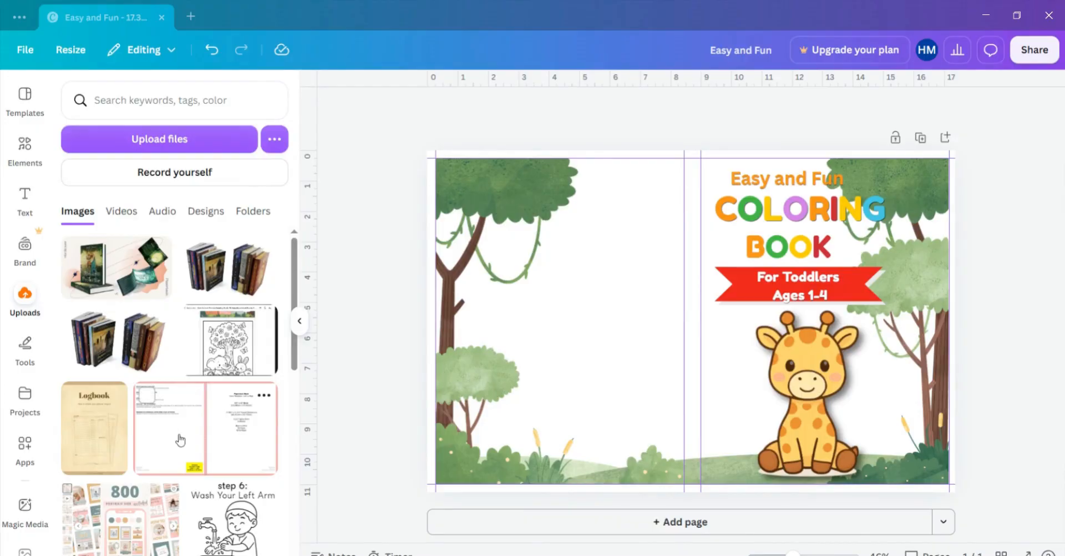
Overlay the uploaded KDP template on the cover and add a horizontal guide along the barcode area's top edge
{"action": "left_click", "coordinate": [156, 414]}
{"action": "left_click_drag", "start_coordinate": [731, 364], "coordinate": [749, 346]}
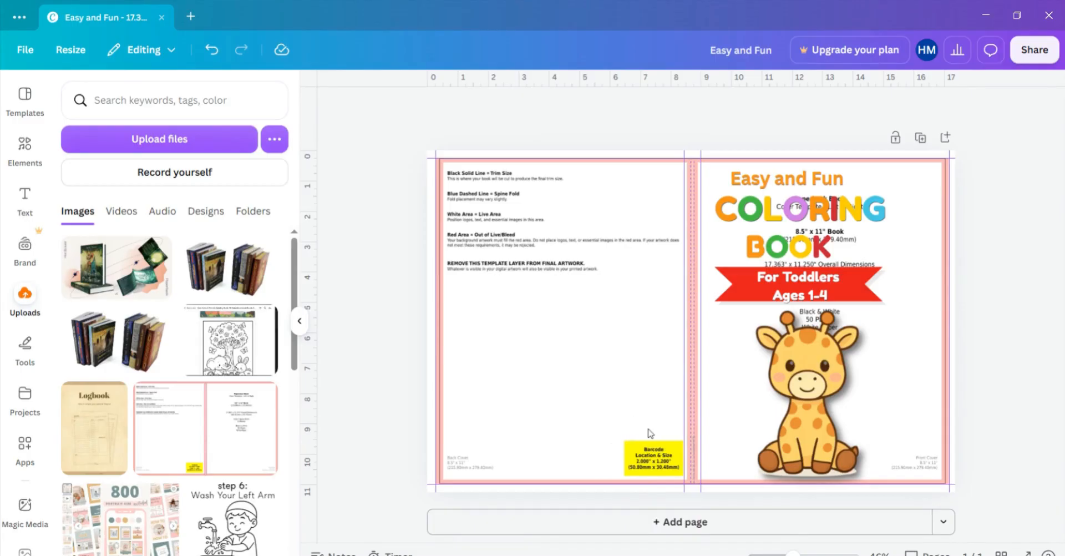
{"action": "left_click_drag", "start_coordinate": [768, 81], "coordinate": [764, 440]}
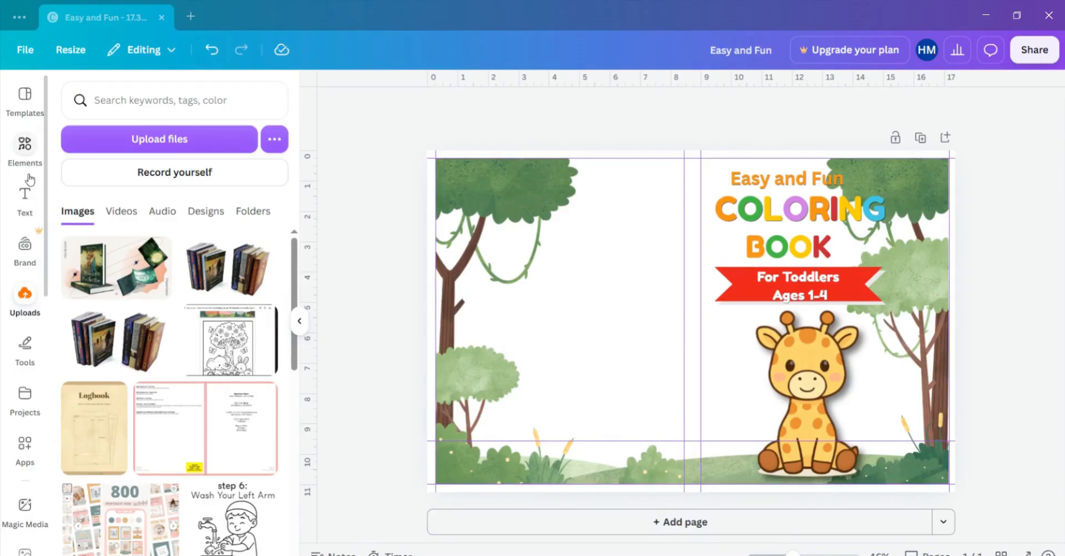
Find a "6 photo grid" frame, place it on the upper back cover and color its borders orange
{"action": "left_click", "coordinate": [25, 147]}
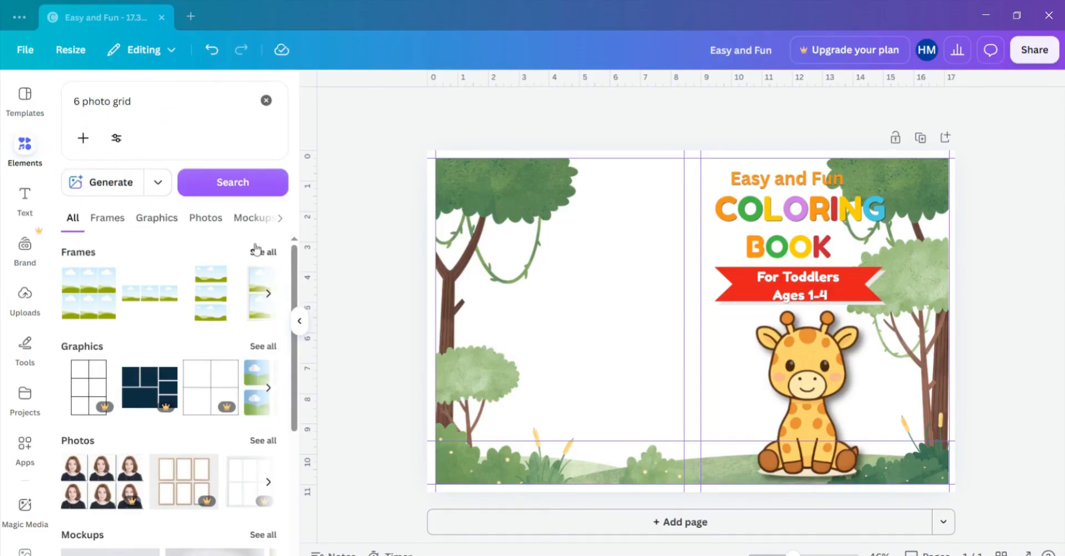
{"action": "left_click", "coordinate": [108, 284]}
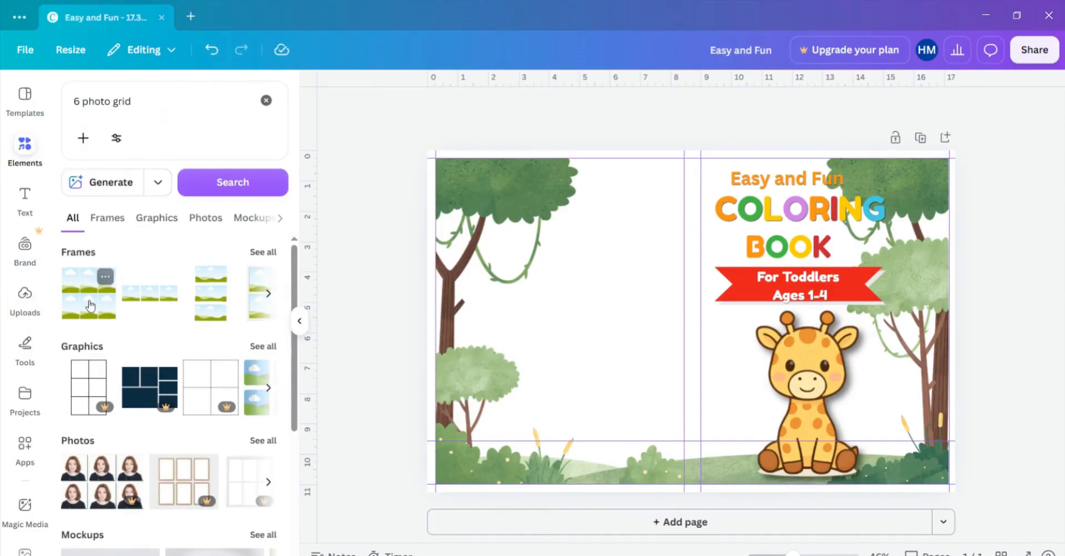
{"action": "left_click_drag", "start_coordinate": [656, 300], "coordinate": [517, 246]}
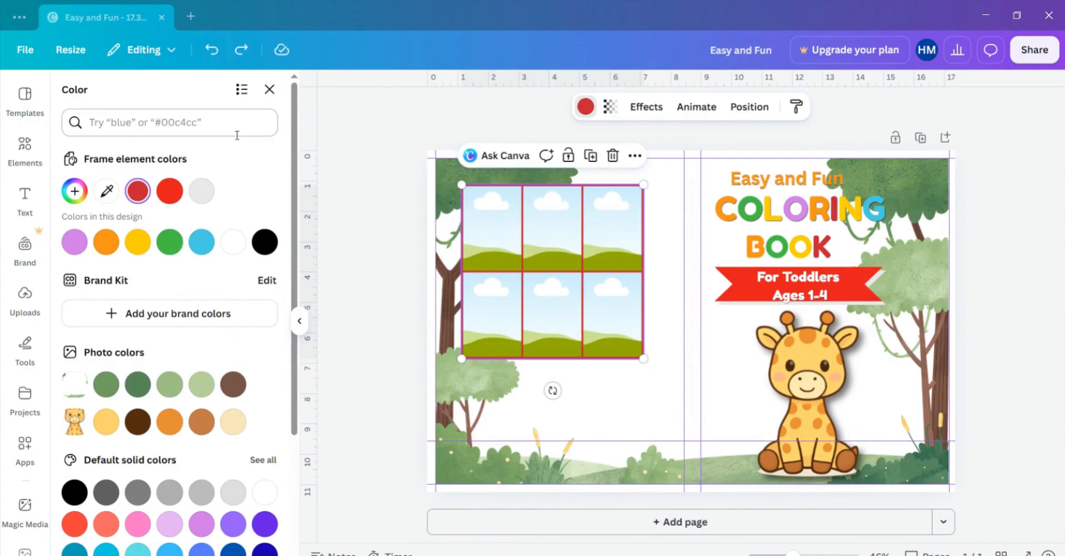
{"action": "left_click", "coordinate": [112, 247]}
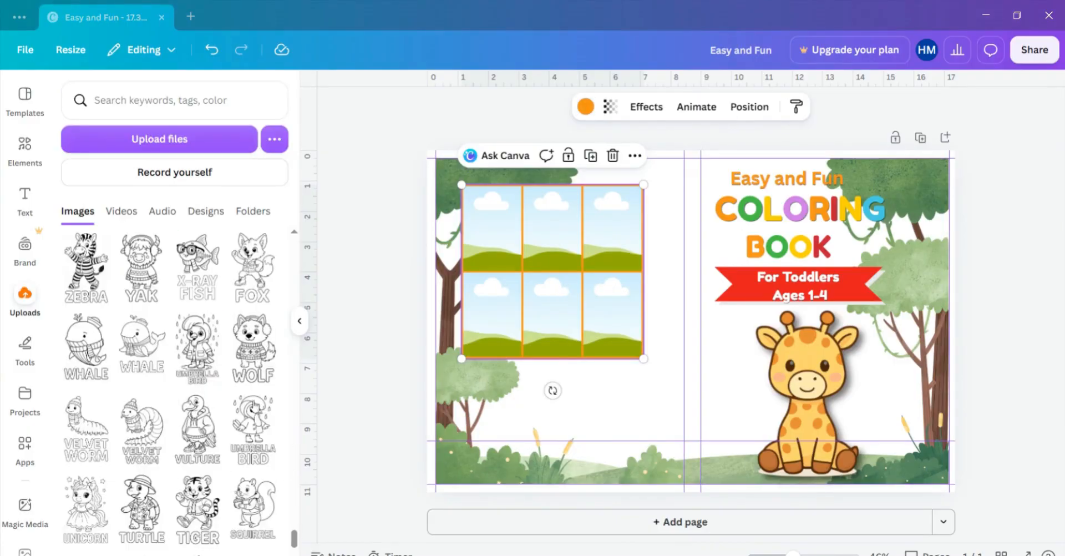
Fill the grid's top row with the uploaded TIGER, SQUIRREL and TURTLE coloring pages
{"action": "mouse_move", "coordinate": [207, 333]}
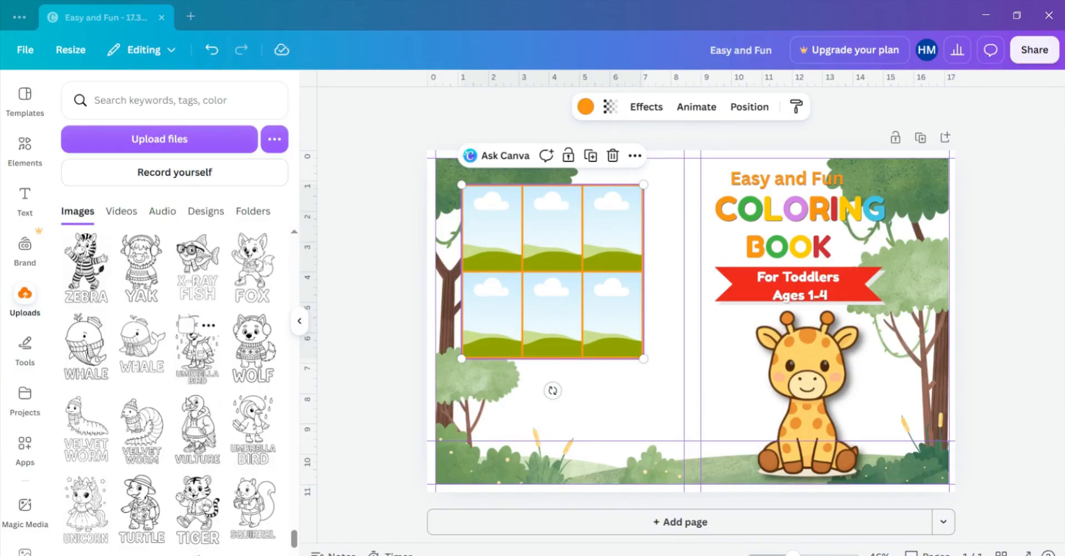
{"action": "left_click_drag", "start_coordinate": [198, 507], "coordinate": [491, 233]}
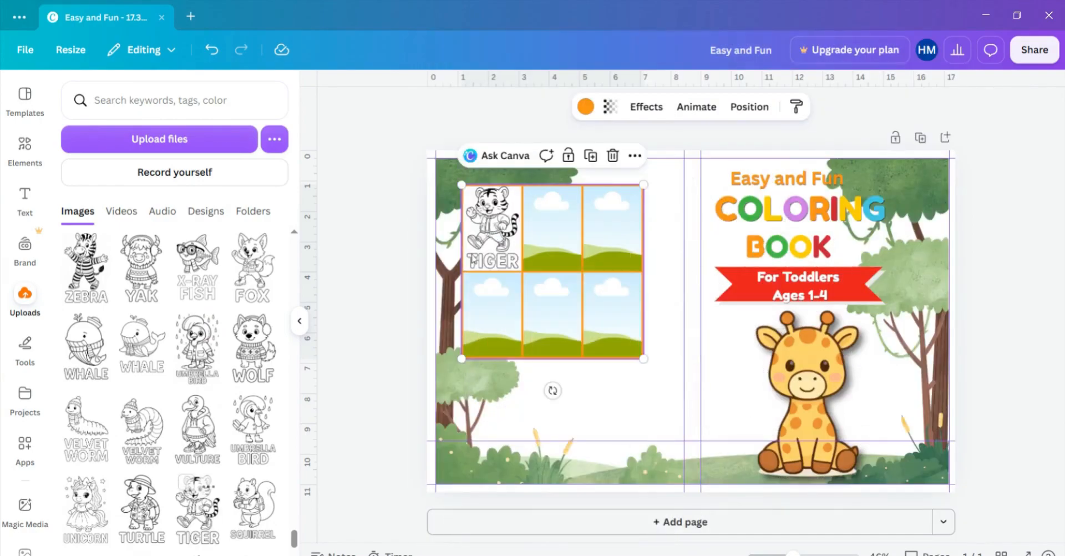
{"action": "left_click_drag", "start_coordinate": [265, 511], "coordinate": [551, 231]}
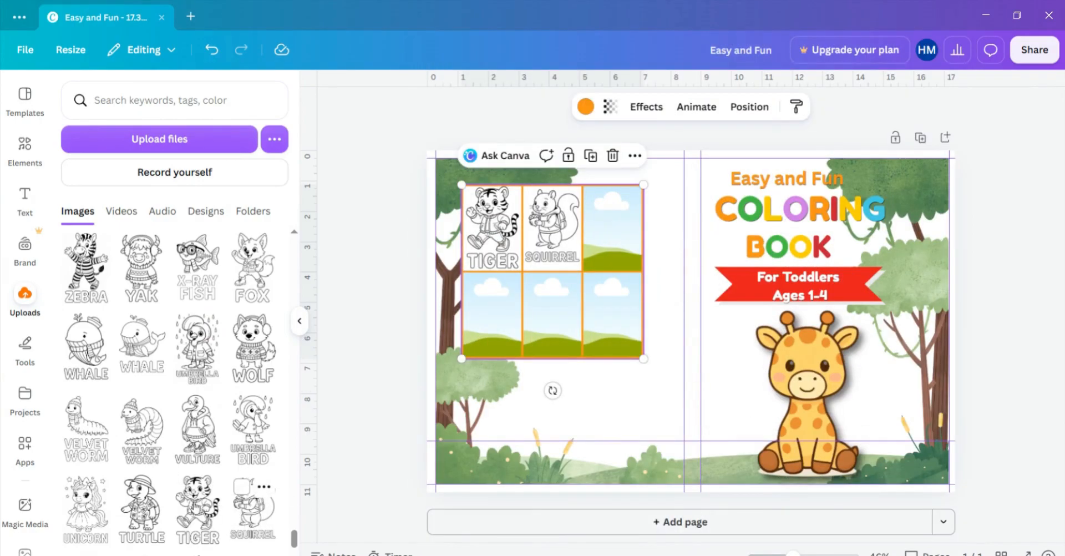
{"action": "left_click_drag", "start_coordinate": [131, 508], "coordinate": [609, 238]}
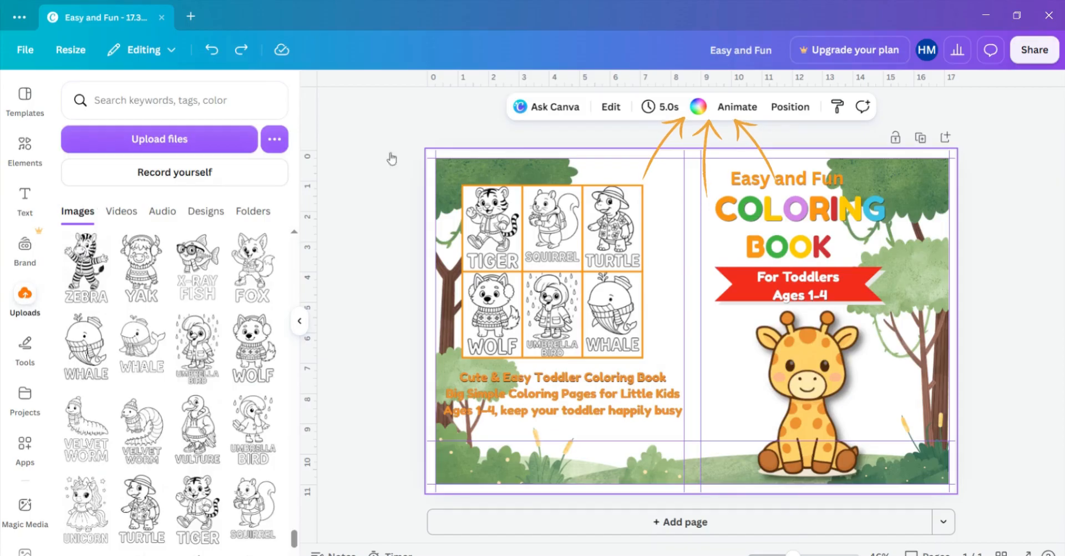
Set the page background to the light blue #BCF3FF and close the color settings
{"action": "left_click", "coordinate": [697, 107]}
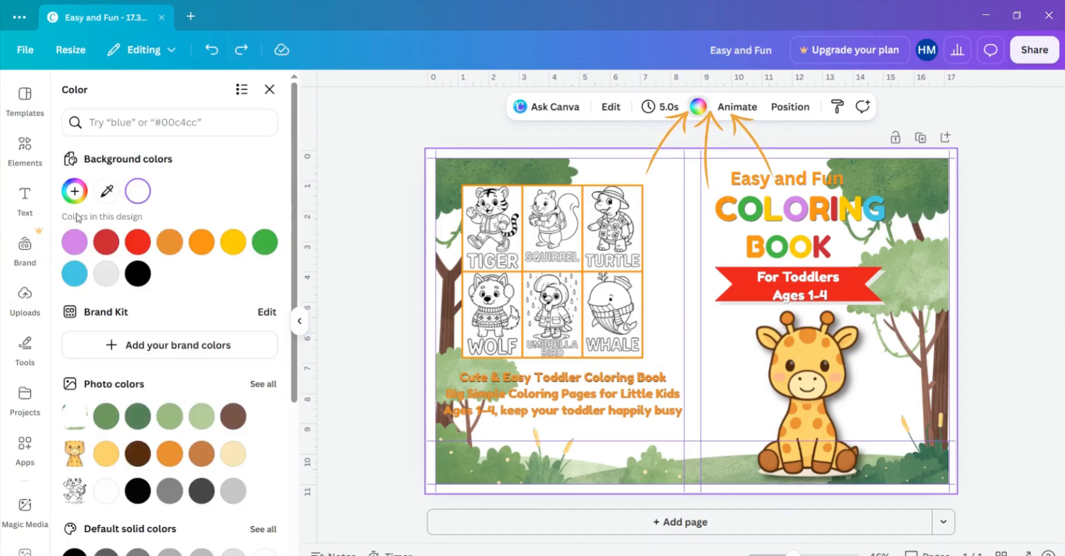
{"action": "left_click", "coordinate": [75, 191]}
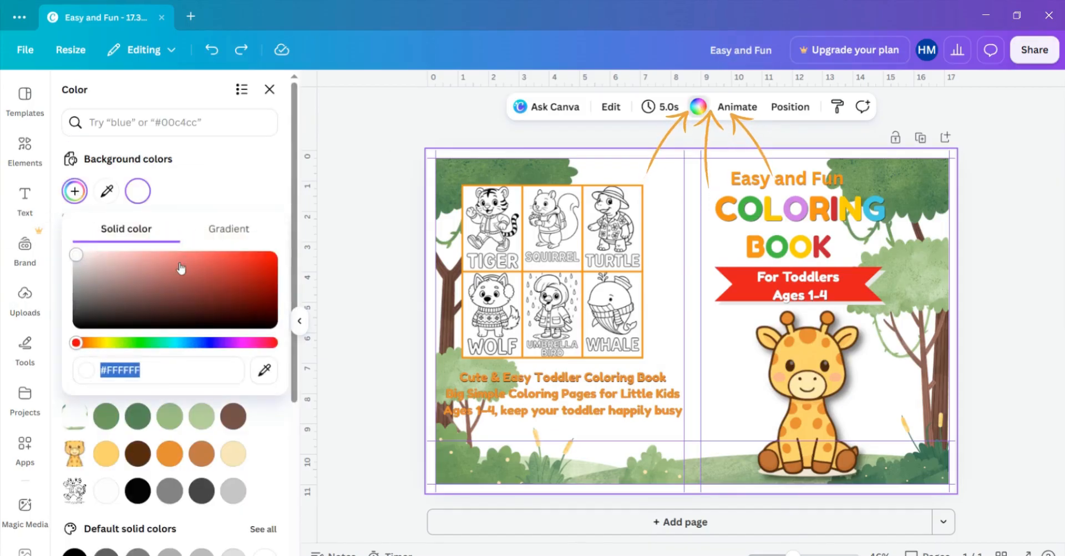
{"action": "left_click", "coordinate": [175, 194]}
{"action": "left_click", "coordinate": [75, 273]}
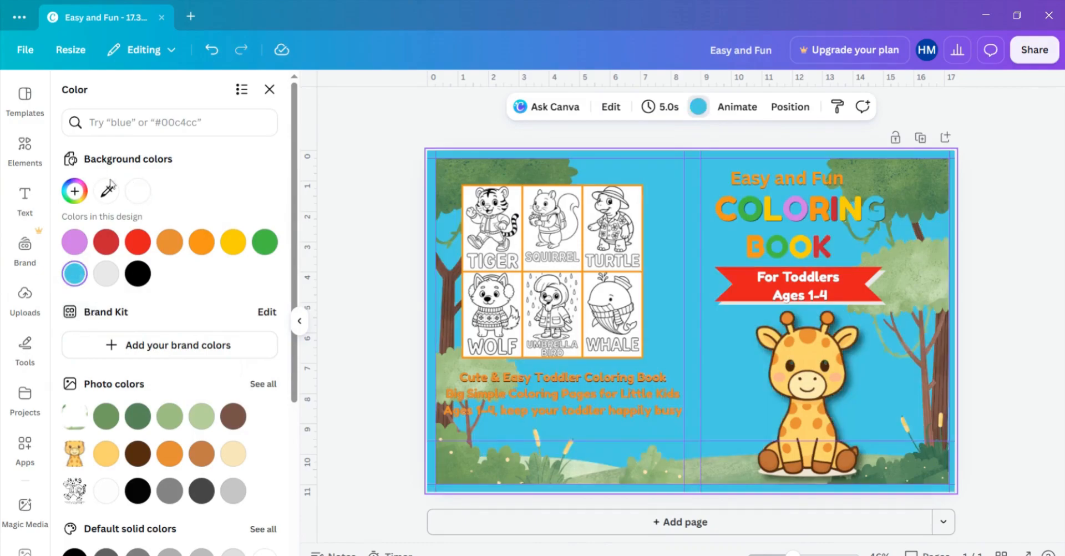
{"action": "left_click", "coordinate": [74, 191]}
{"action": "left_click_drag", "start_coordinate": [211, 263], "coordinate": [129, 254]}
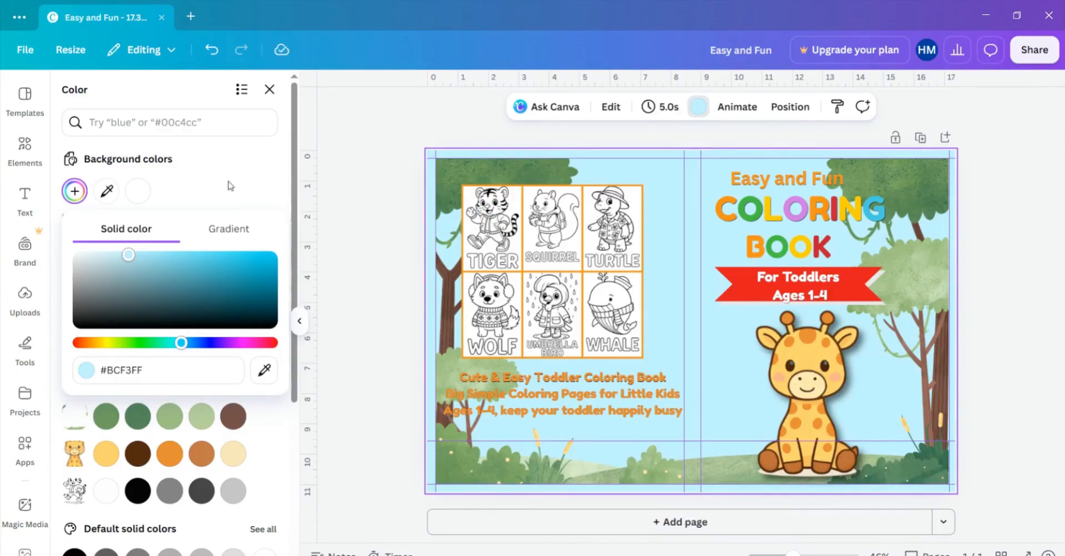
{"action": "left_click", "coordinate": [300, 317]}
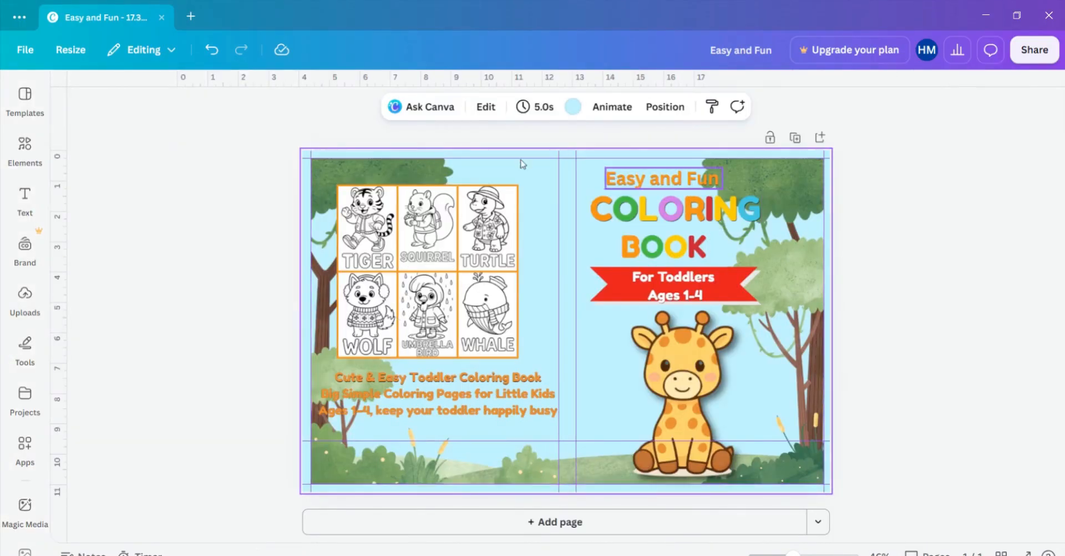